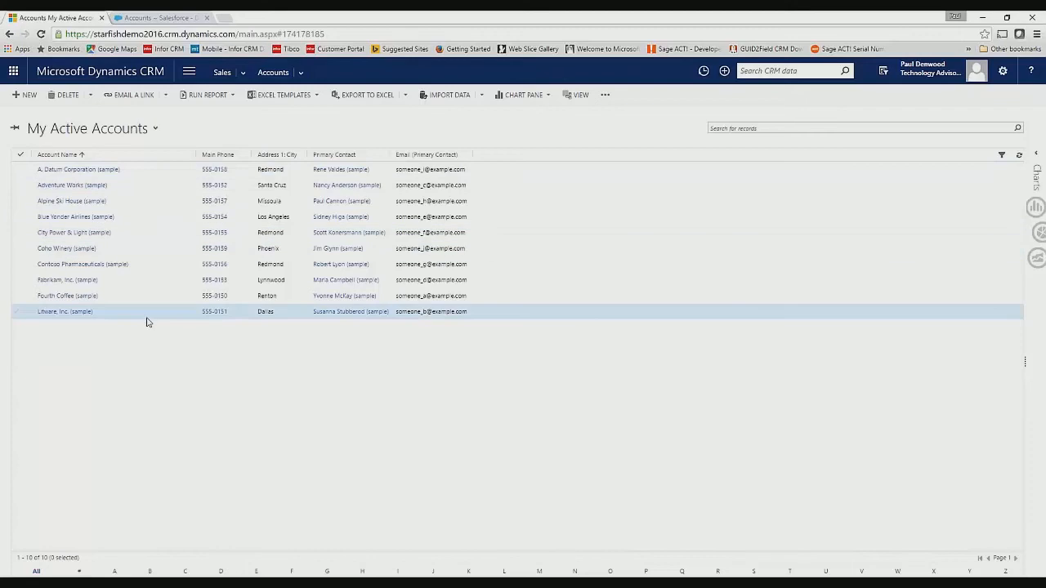
- View the All Accounts list in Salesforce, then switch to Starfish ETL Admin
{"action": "left_click", "coordinate": [158, 22]}
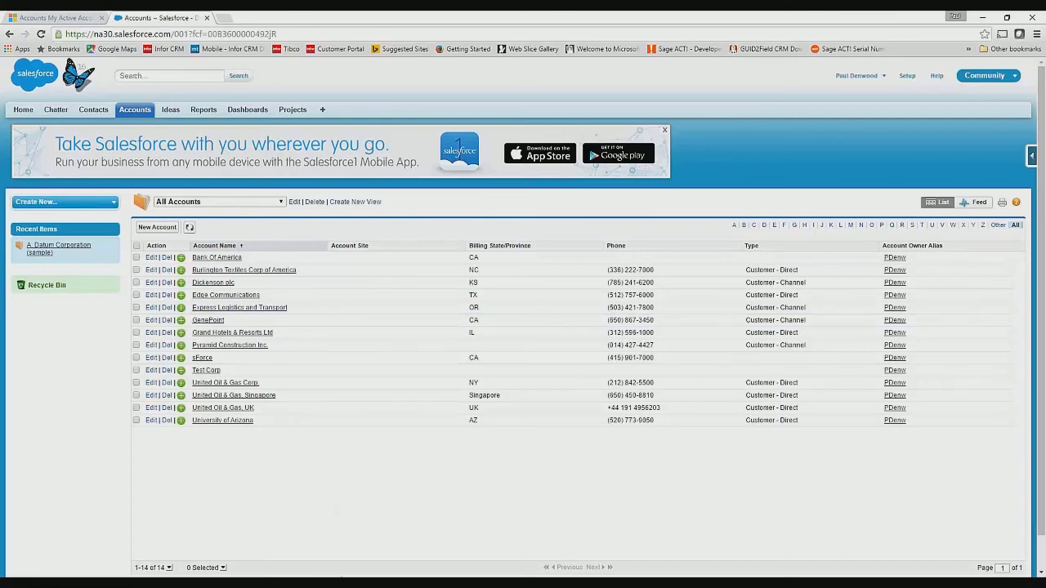
{"action": "mouse_move", "coordinate": [334, 584]}
{"action": "left_click", "coordinate": [333, 535]}
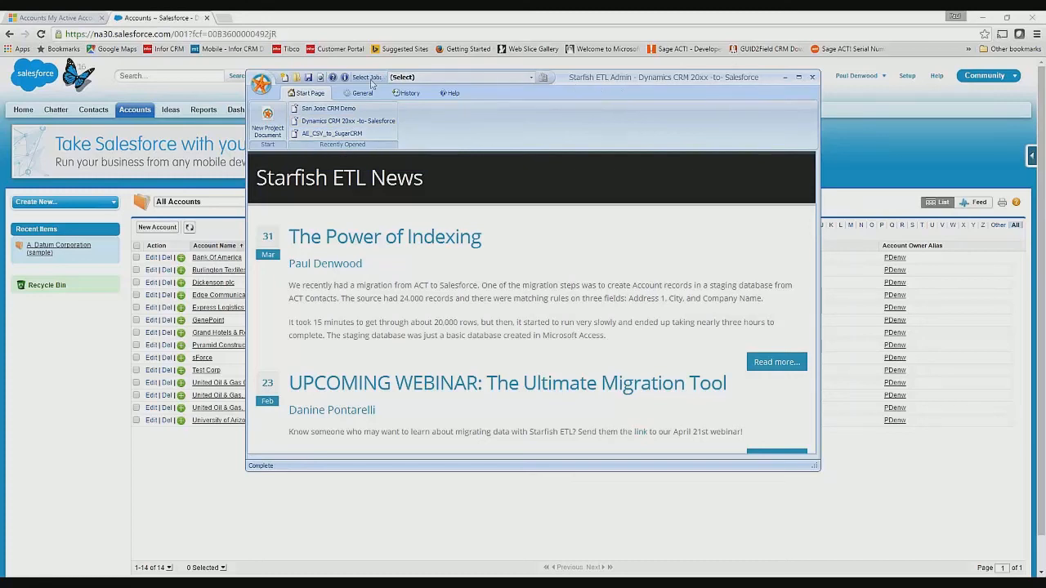
- Select the Accounts job and review its general settings, including the jobs available for chaining as the next job
{"action": "left_click", "coordinate": [532, 78]}
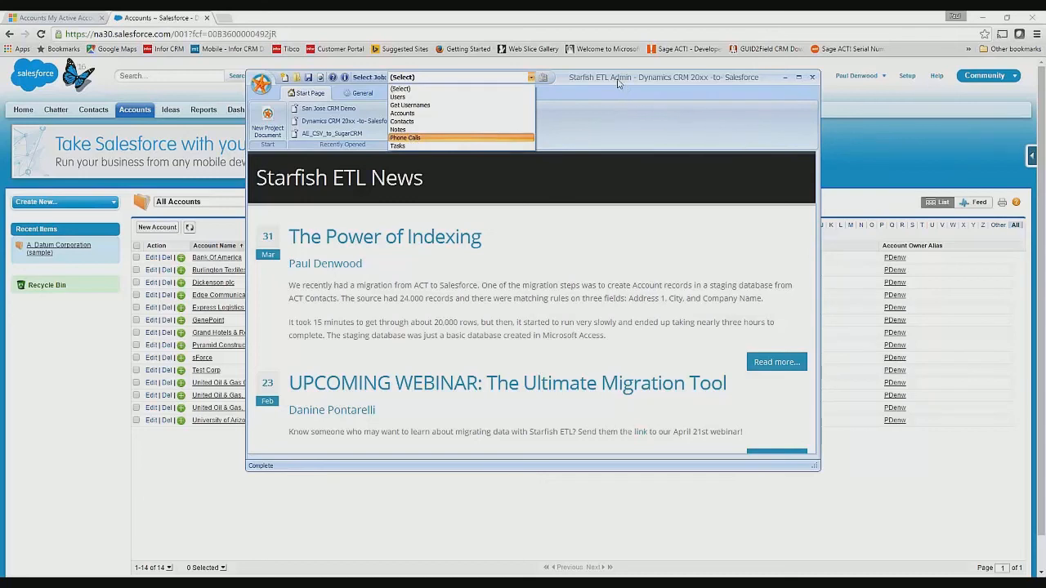
{"action": "left_click", "coordinate": [413, 113]}
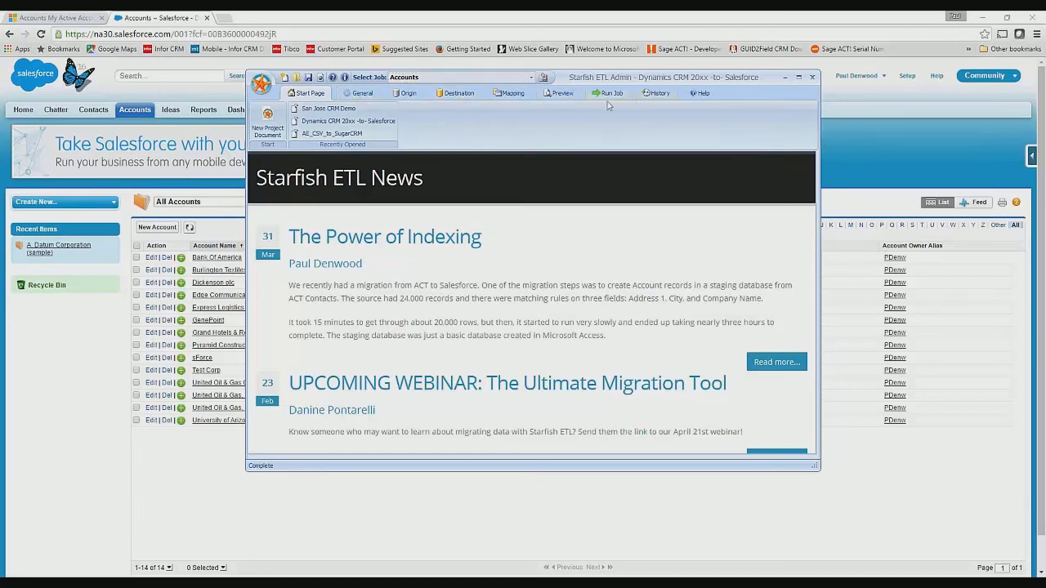
{"action": "left_click", "coordinate": [360, 95]}
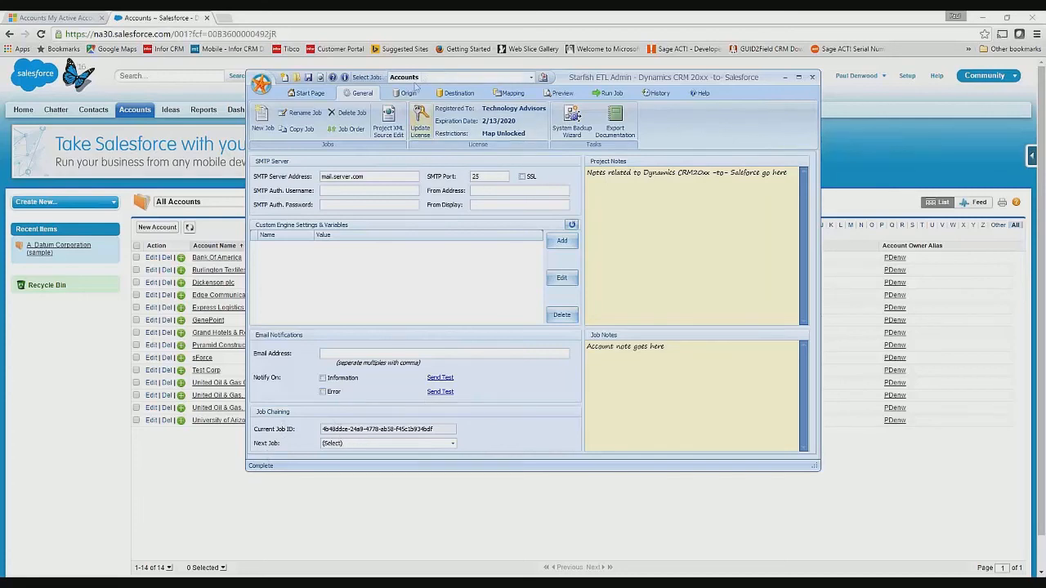
{"action": "left_click", "coordinate": [452, 444]}
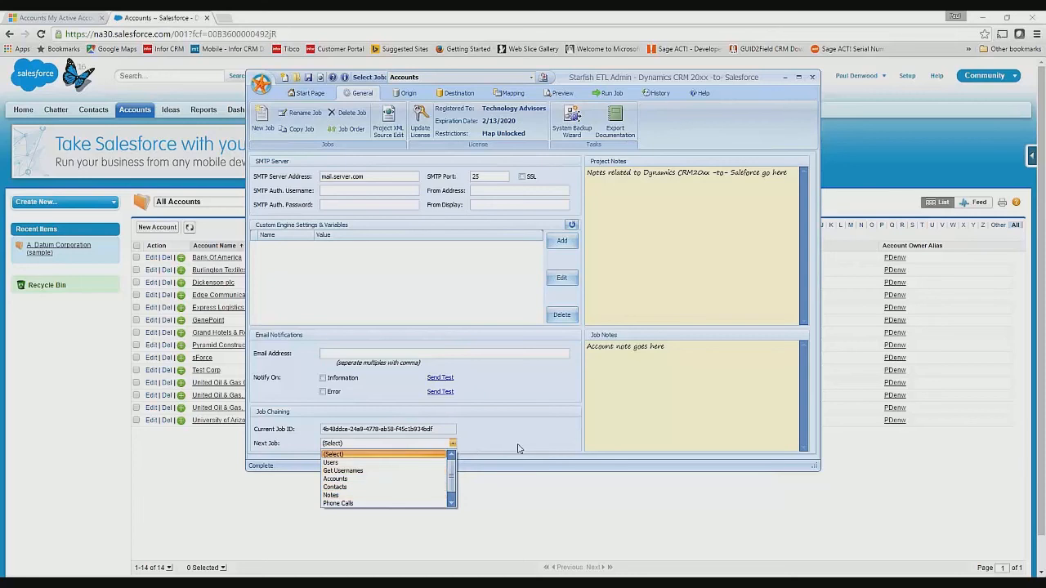
{"action": "left_click", "coordinate": [543, 392]}
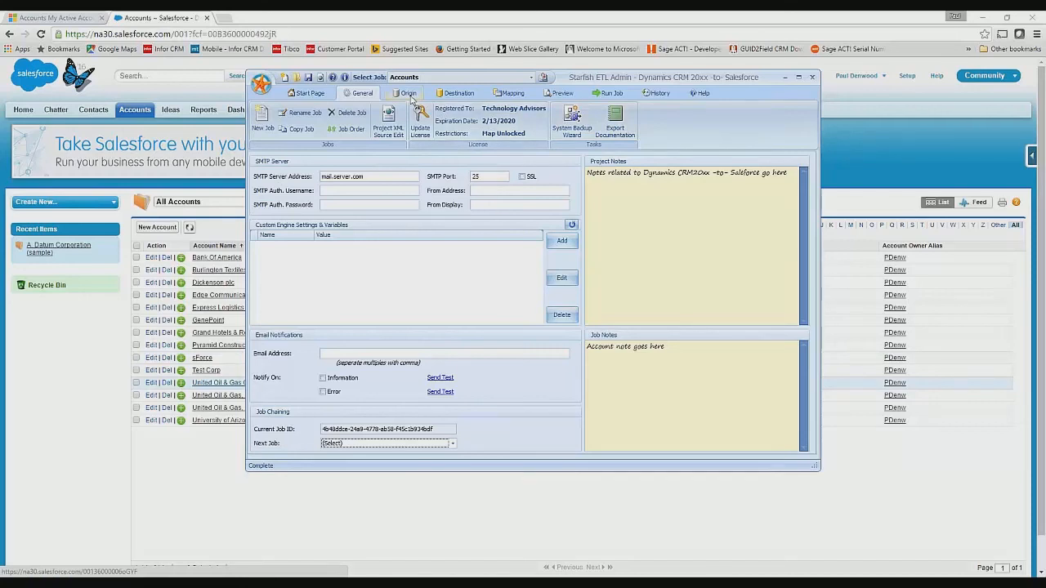
- Test the Accounts job's Dynamics CRM origin connection and load the data preview for its Account query
{"action": "left_click", "coordinate": [408, 94]}
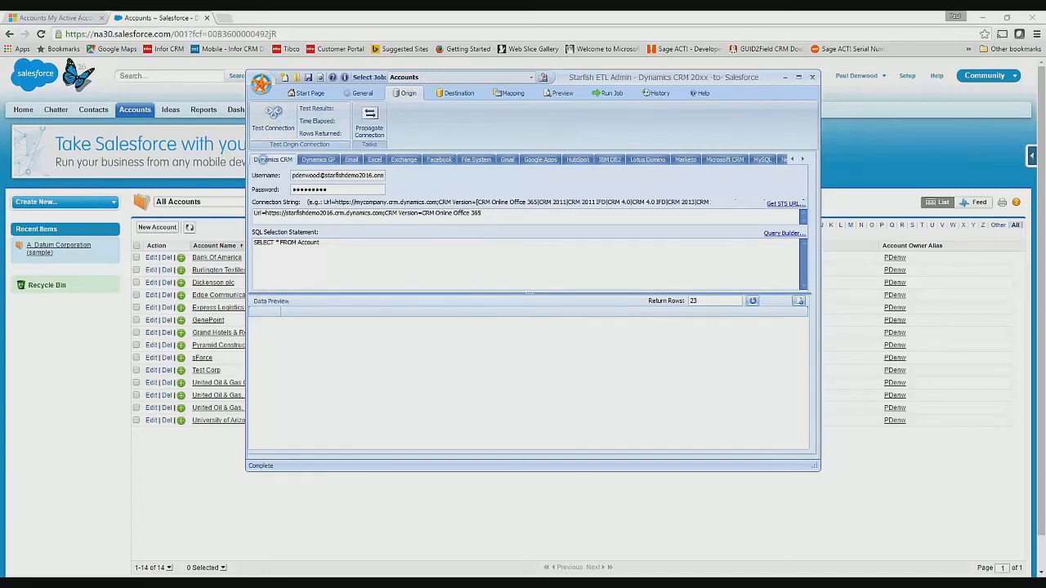
{"action": "left_click", "coordinate": [279, 137]}
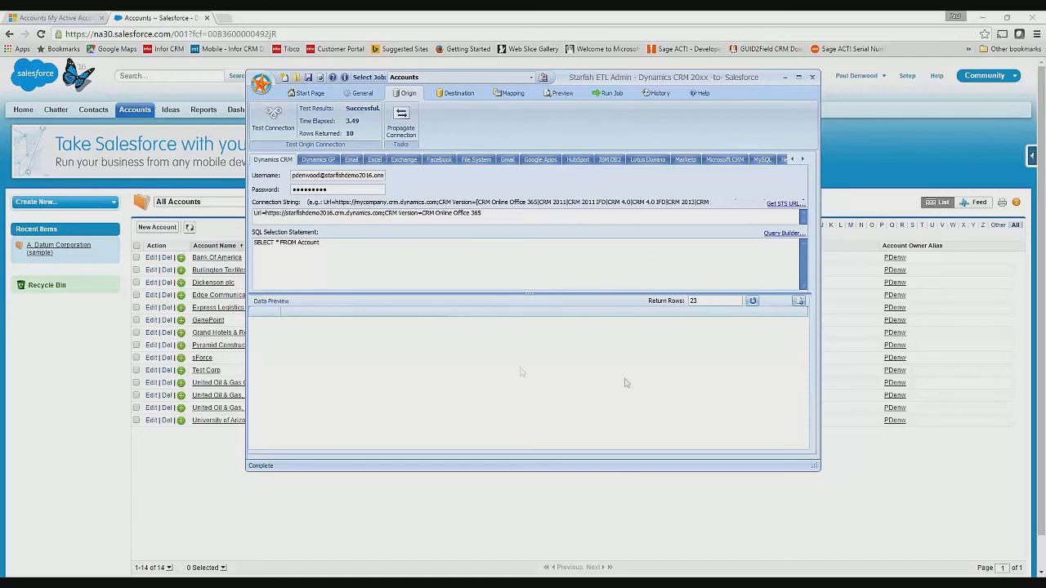
{"action": "left_click", "coordinate": [753, 301]}
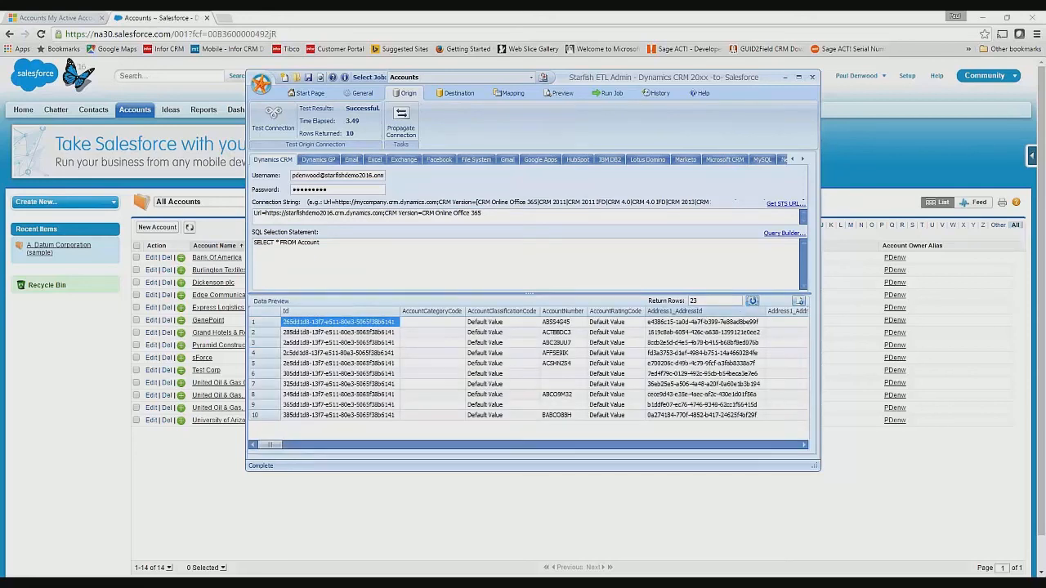
- Examine the columns of the previewed Account data and the range of available origin connectors
{"action": "left_click", "coordinate": [675, 446]}
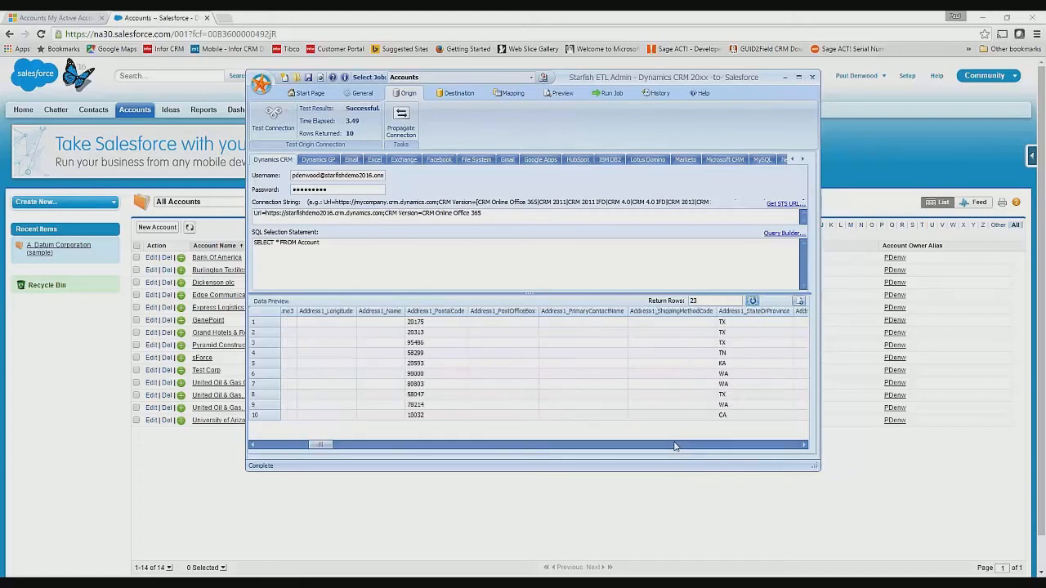
{"action": "left_click", "coordinate": [675, 446]}
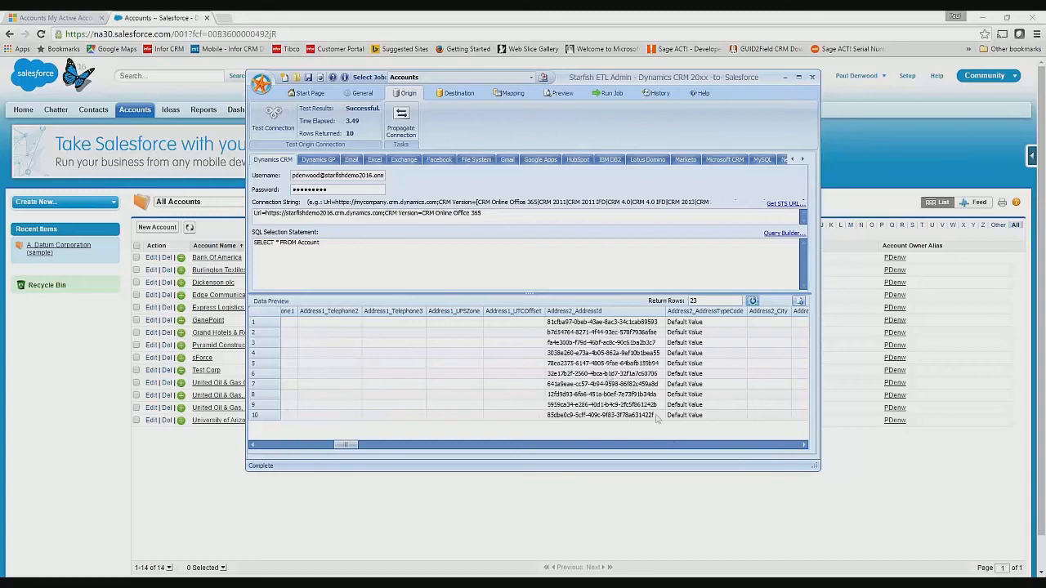
{"action": "left_click", "coordinate": [683, 446]}
{"action": "left_click", "coordinate": [683, 446]}
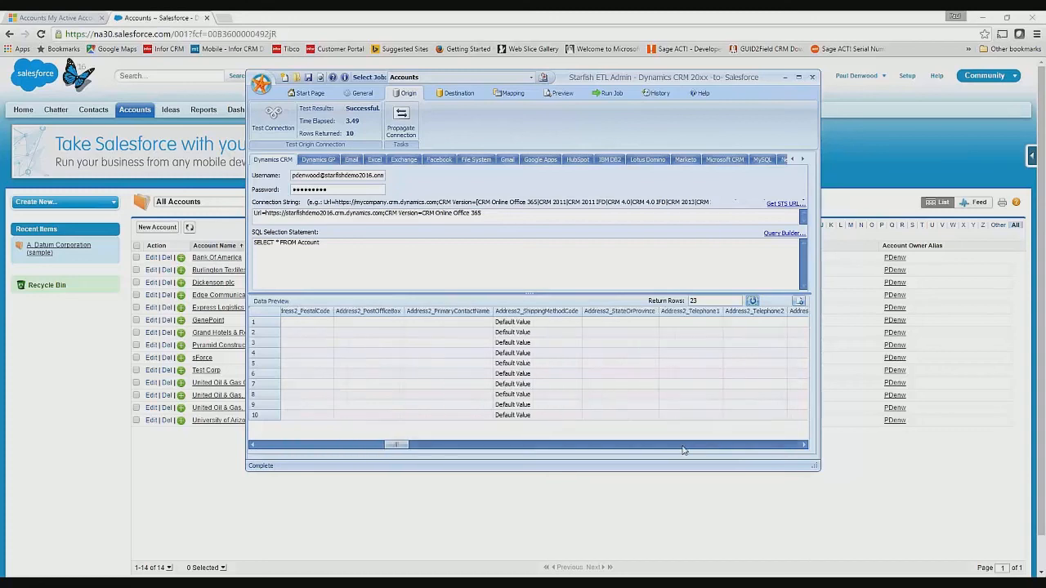
{"action": "left_click", "coordinate": [683, 446]}
{"action": "left_click", "coordinate": [683, 446]}
{"action": "left_click", "coordinate": [683, 446]}
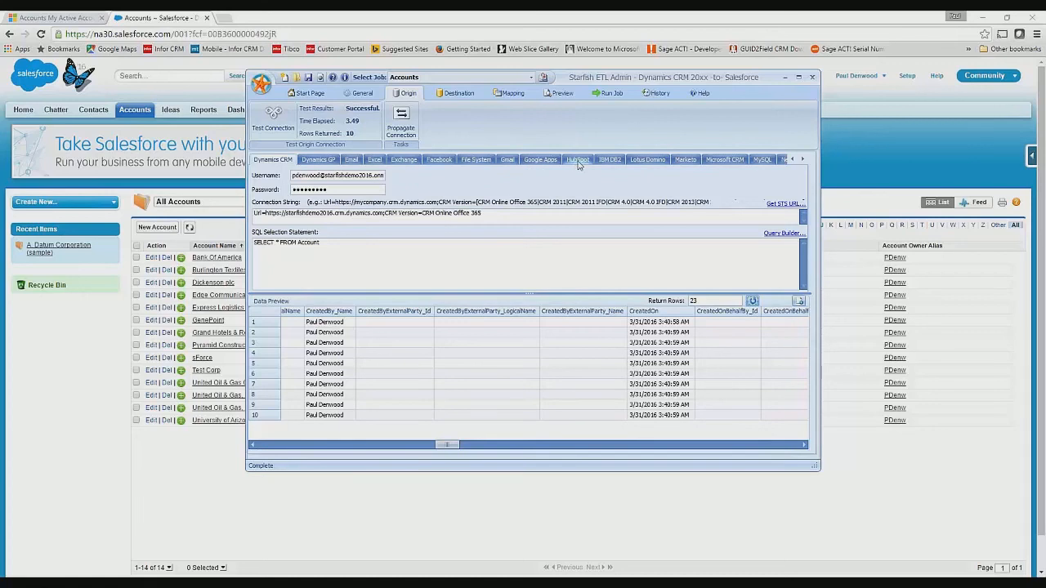
{"action": "left_click", "coordinate": [802, 161]}
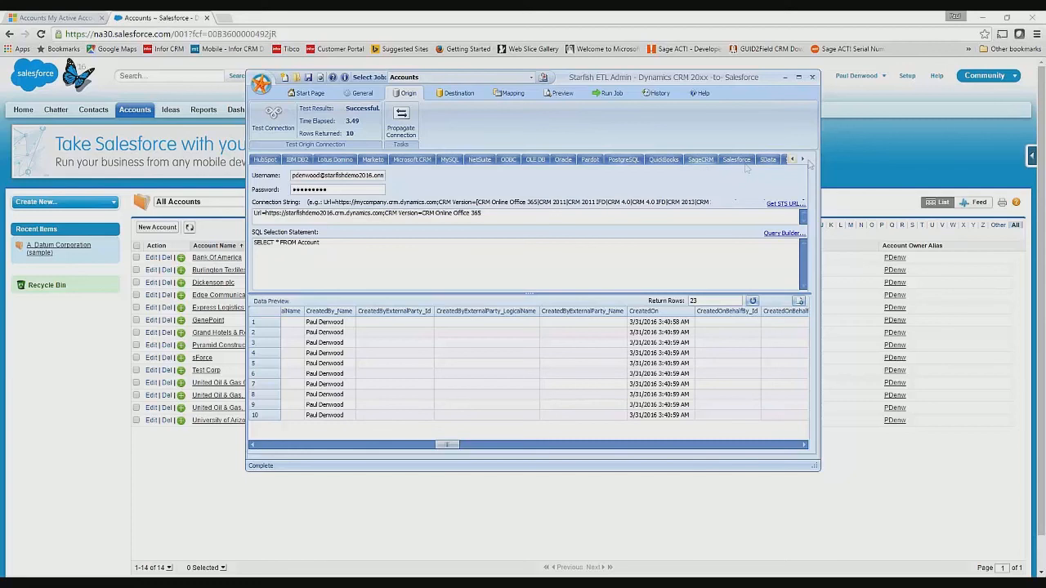
{"action": "left_click", "coordinate": [802, 161]}
{"action": "left_click", "coordinate": [802, 161]}
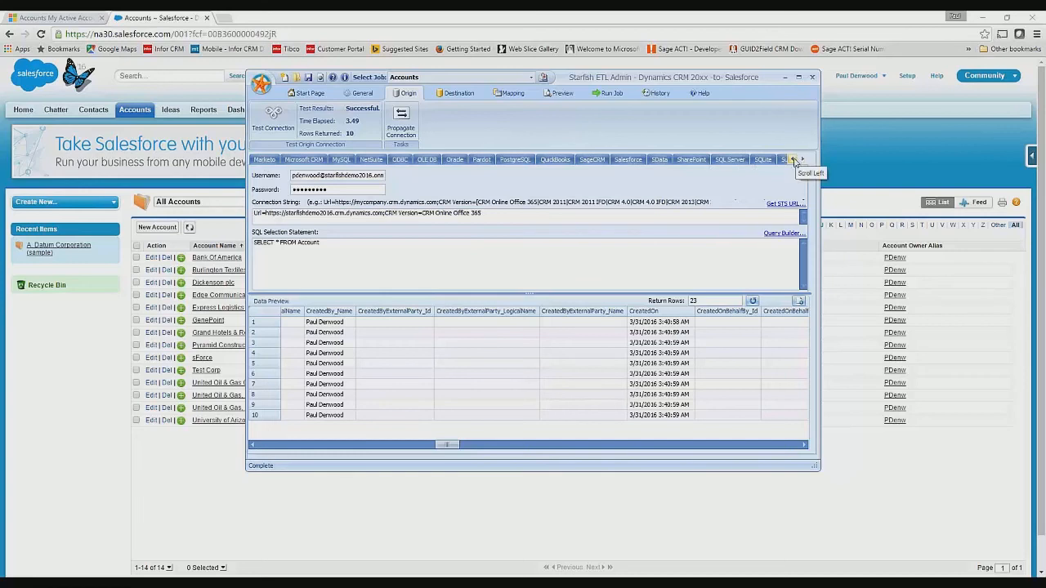
- Test the Salesforce destination connection and display the field mapping for the Insert Account stage
{"action": "left_click", "coordinate": [453, 95]}
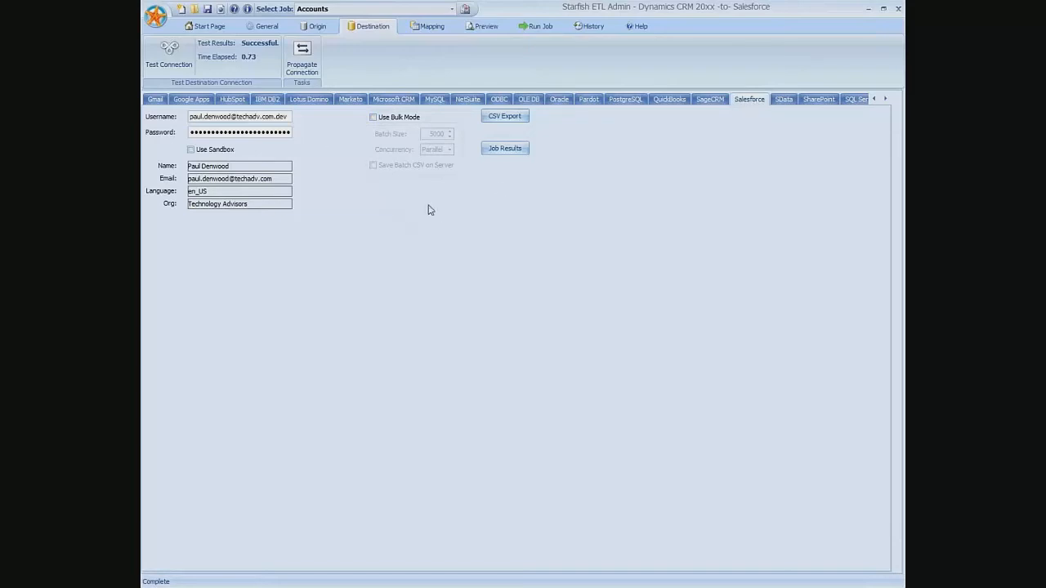
{"action": "left_click", "coordinate": [169, 53]}
{"action": "left_click", "coordinate": [429, 27]}
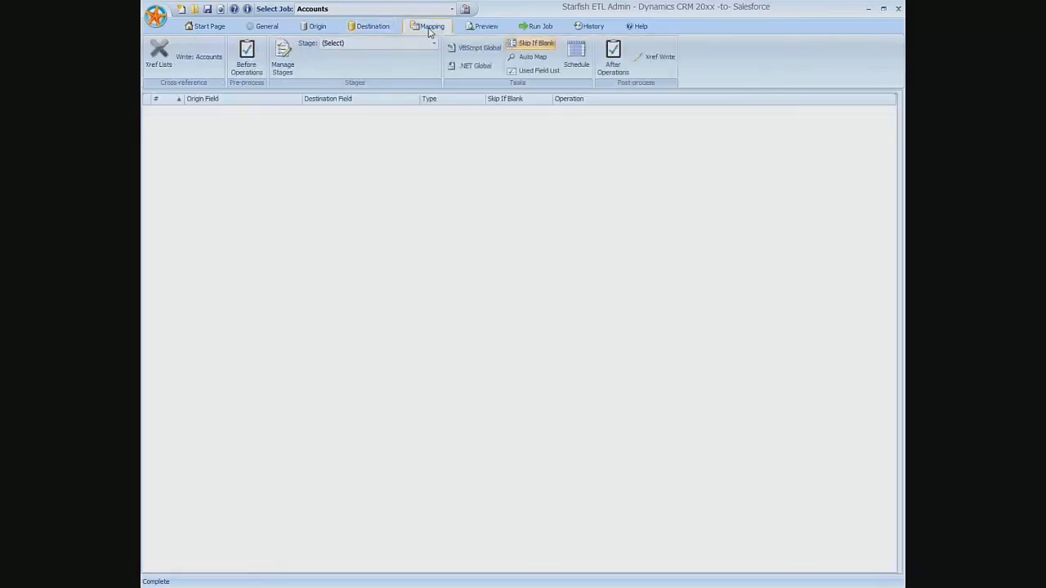
{"action": "left_click", "coordinate": [286, 76]}
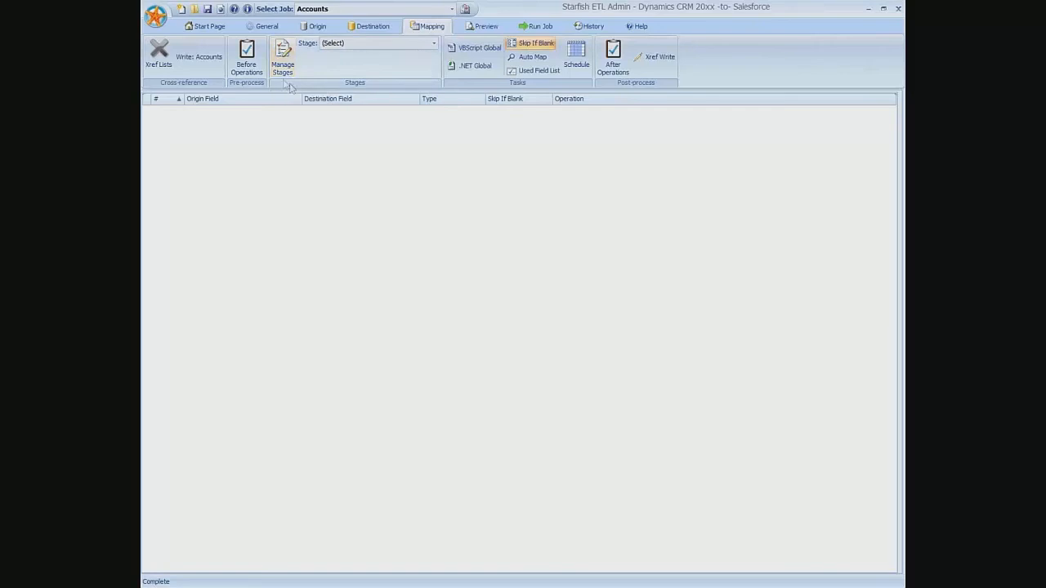
{"action": "left_click", "coordinate": [434, 44]}
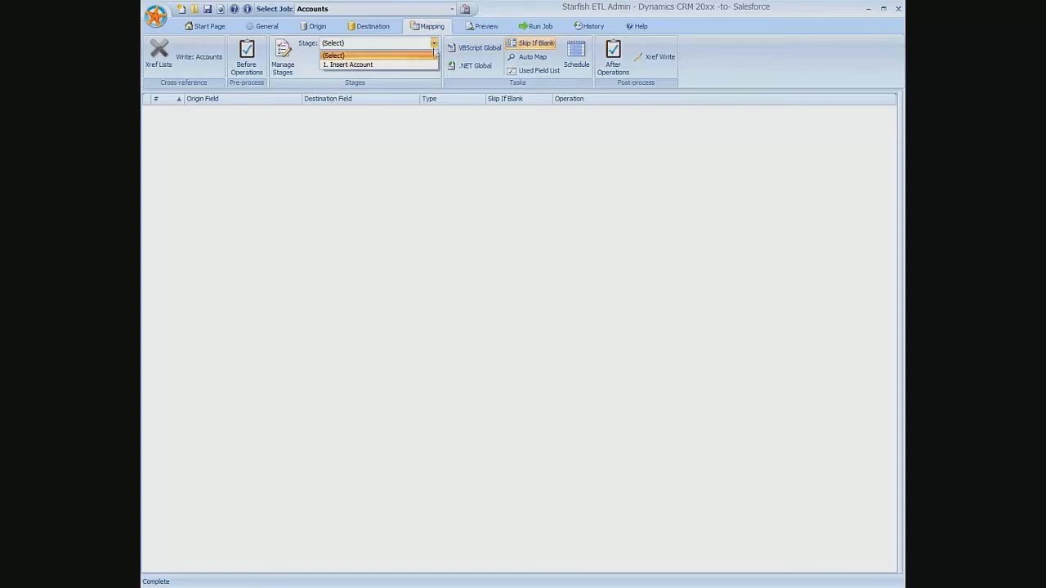
{"action": "left_click", "coordinate": [371, 67]}
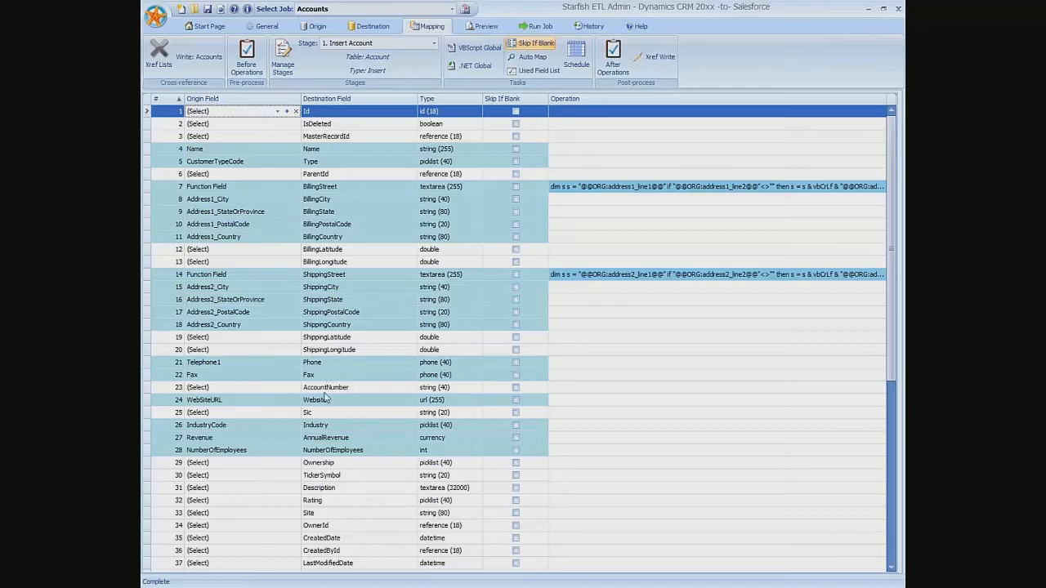
- Map the origin field AccountNumber to the destination field AccountNumber in the Insert Account stage
{"action": "left_click", "coordinate": [263, 389]}
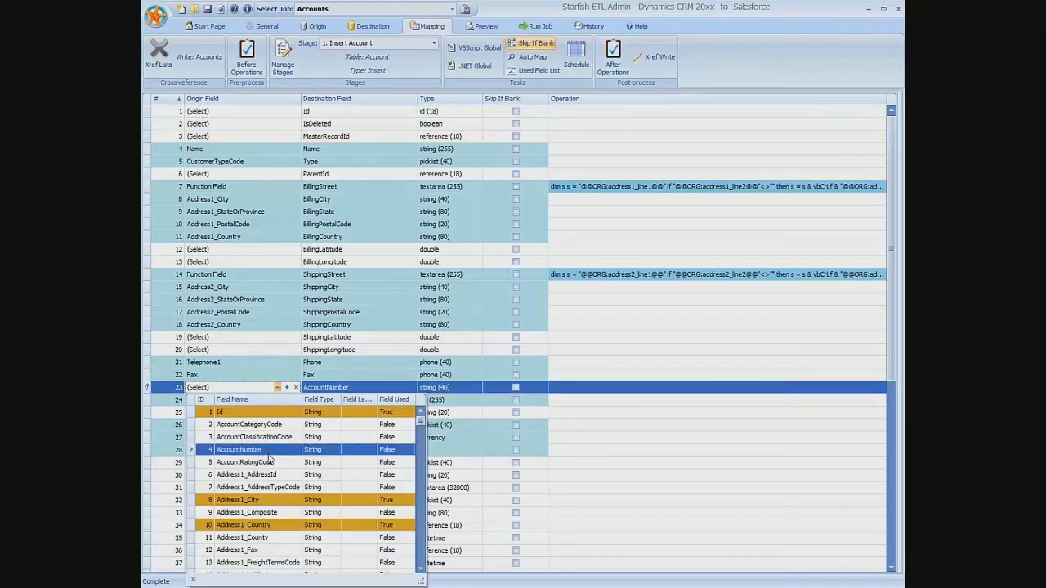
{"action": "scroll", "coordinate": [274, 482], "scroll_direction": "down", "scroll_amount": 1}
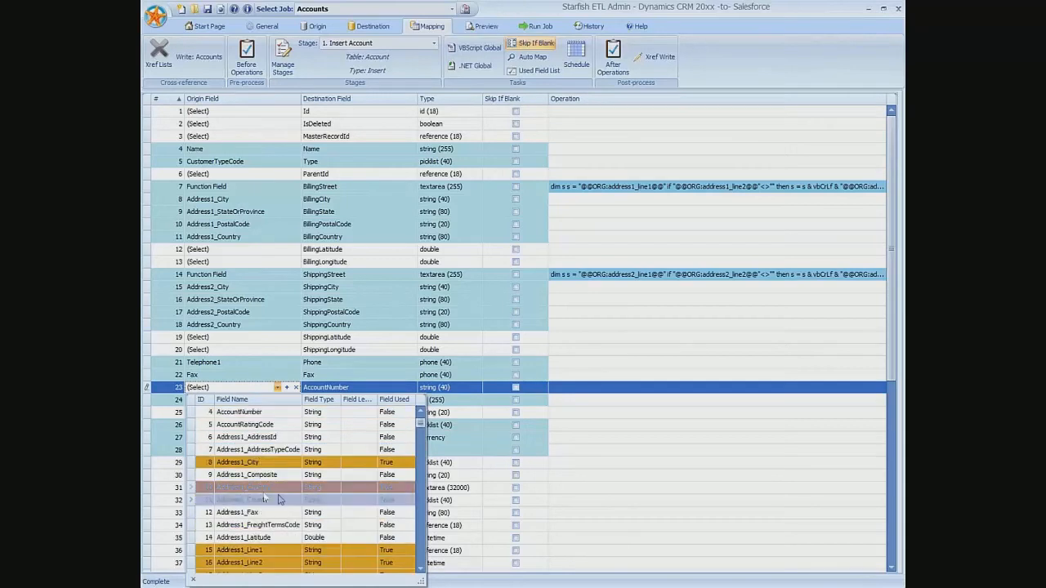
{"action": "scroll", "coordinate": [278, 499], "scroll_direction": "down", "scroll_amount": 6}
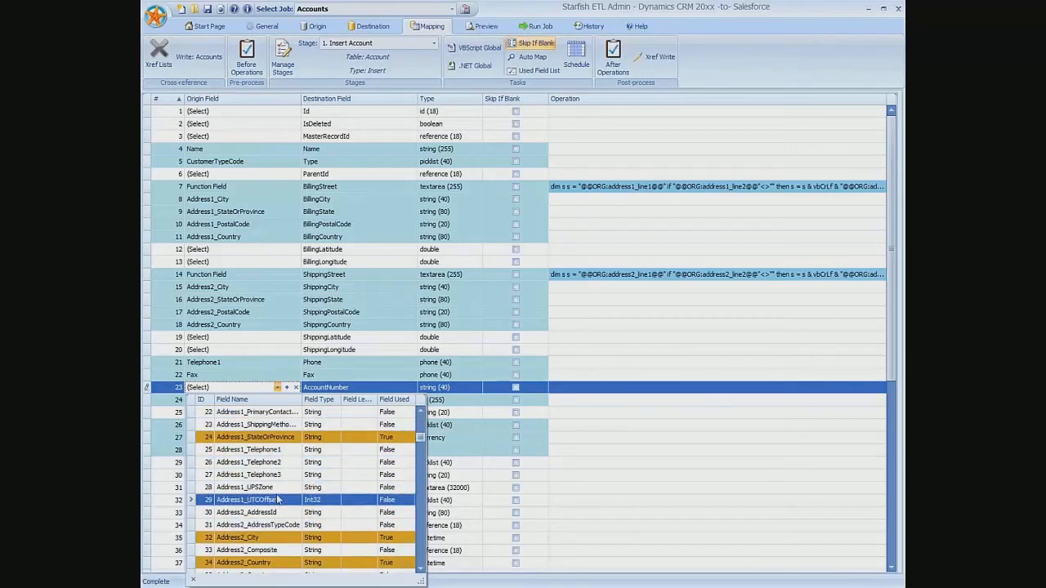
{"action": "scroll", "coordinate": [295, 487], "scroll_direction": "up", "scroll_amount": 1}
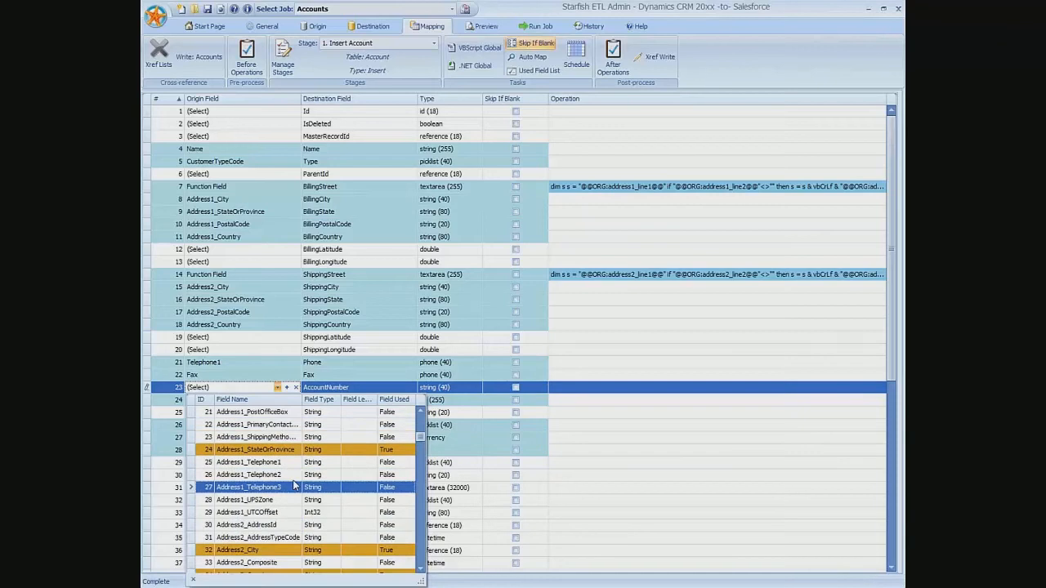
{"action": "scroll", "coordinate": [294, 487], "scroll_direction": "up", "scroll_amount": 3}
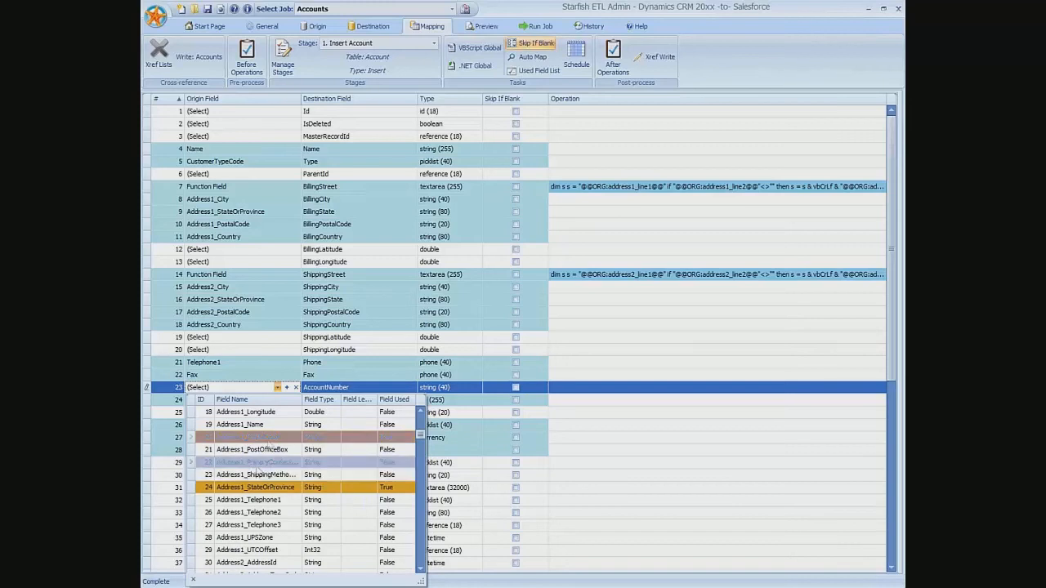
{"action": "scroll", "coordinate": [279, 478], "scroll_direction": "up", "scroll_amount": 2}
{"action": "scroll", "coordinate": [278, 478], "scroll_direction": "up", "scroll_amount": 5}
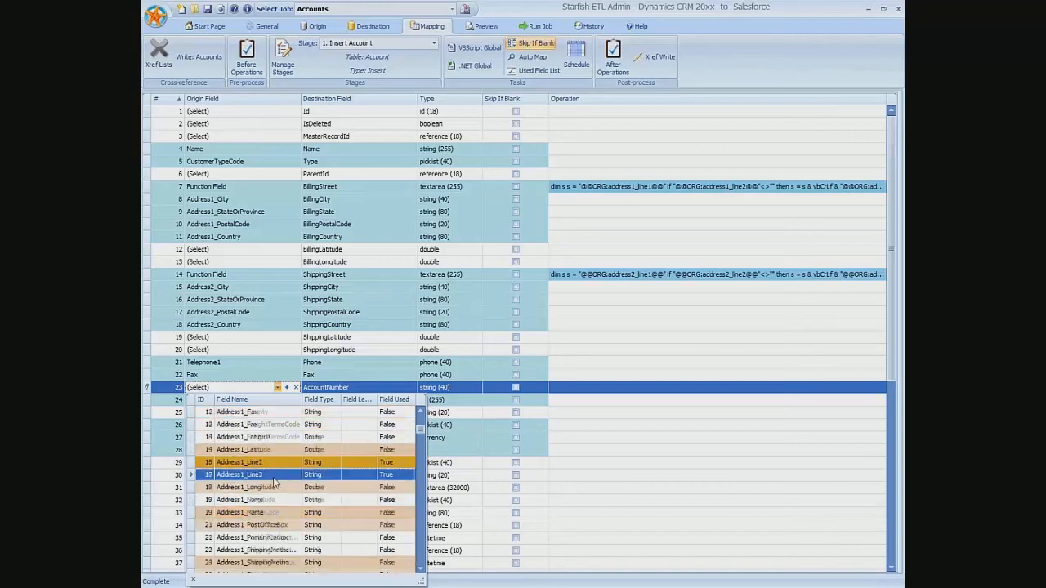
{"action": "scroll", "coordinate": [273, 481], "scroll_direction": "up", "scroll_amount": 1}
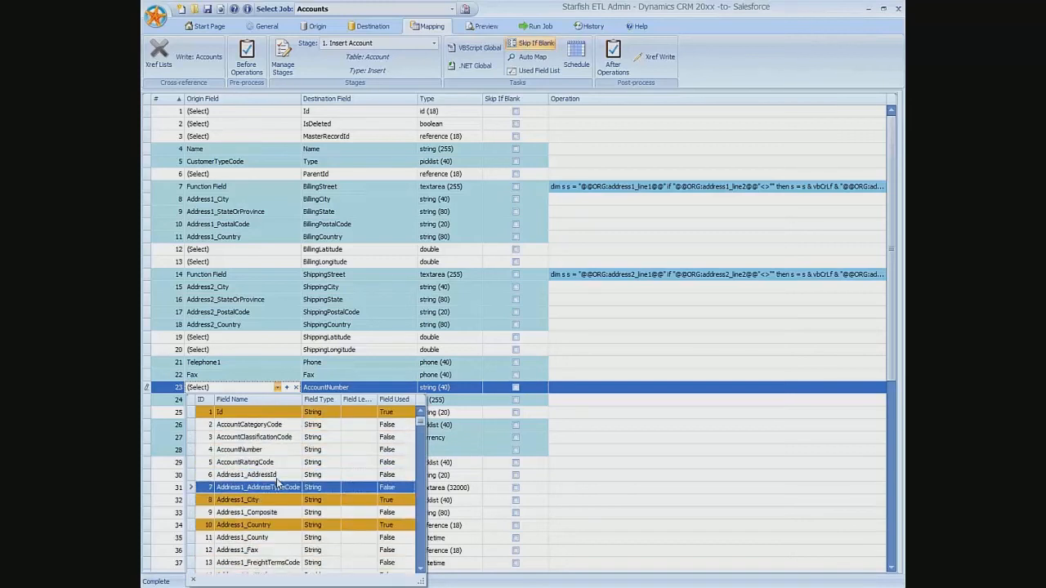
{"action": "left_click", "coordinate": [234, 452]}
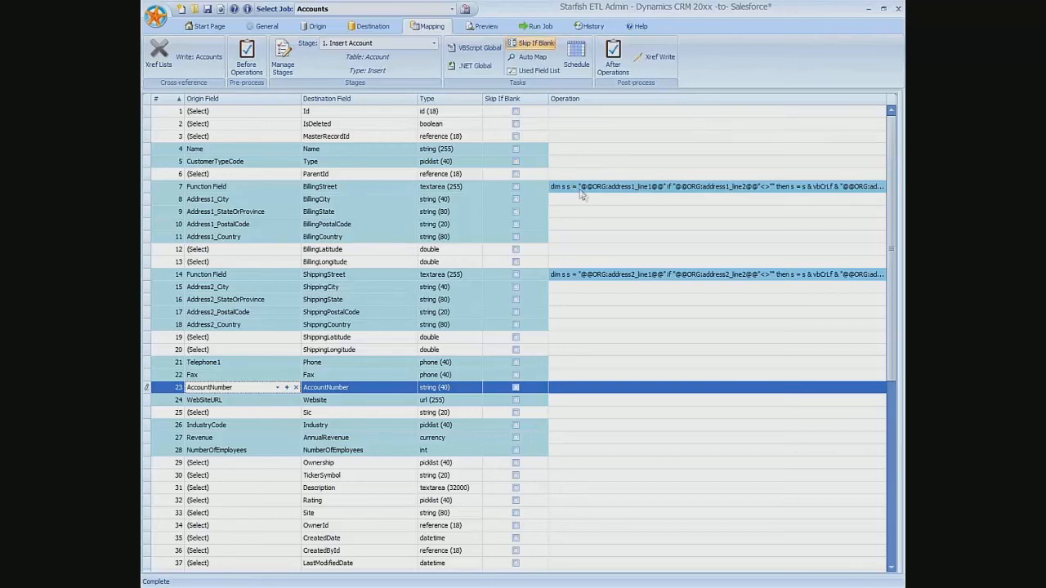
- Examine the function options for the IsDeleted field, including script languages, cross-reference reading and format conversion operations, without applying any
{"action": "left_click", "coordinate": [601, 127]}
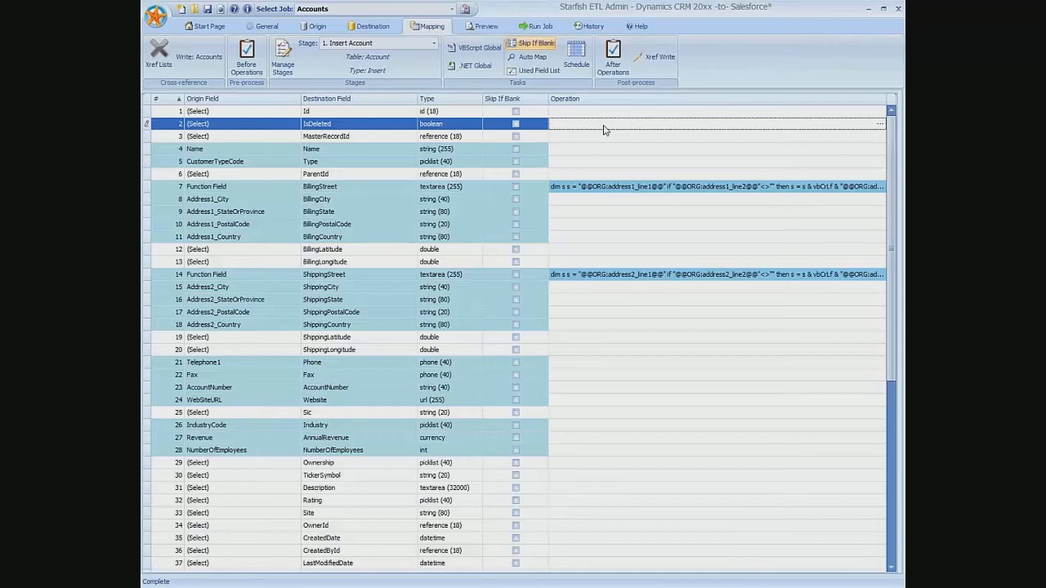
{"action": "double_click", "coordinate": [604, 130]}
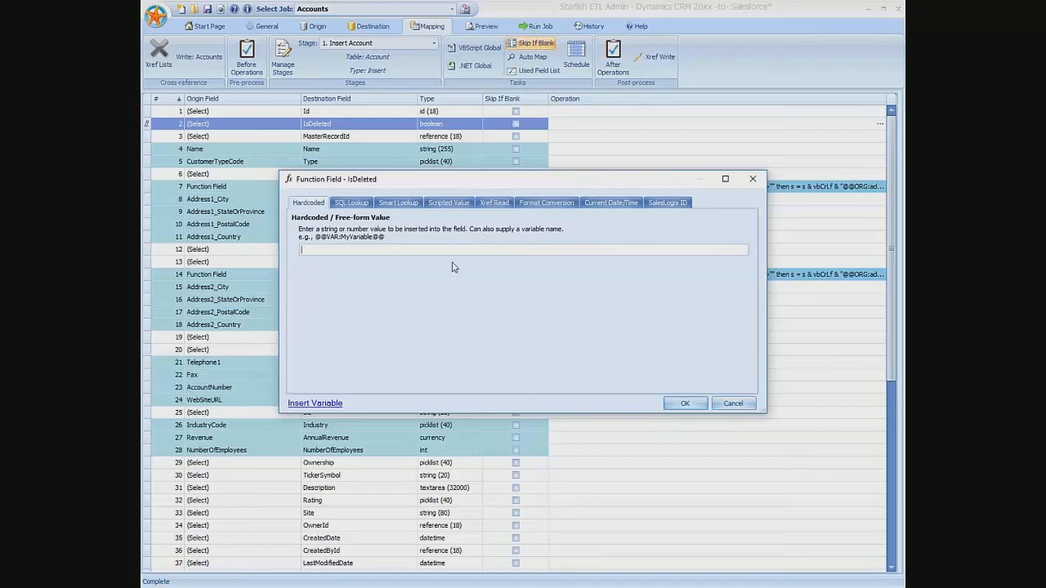
{"action": "left_click", "coordinate": [460, 204]}
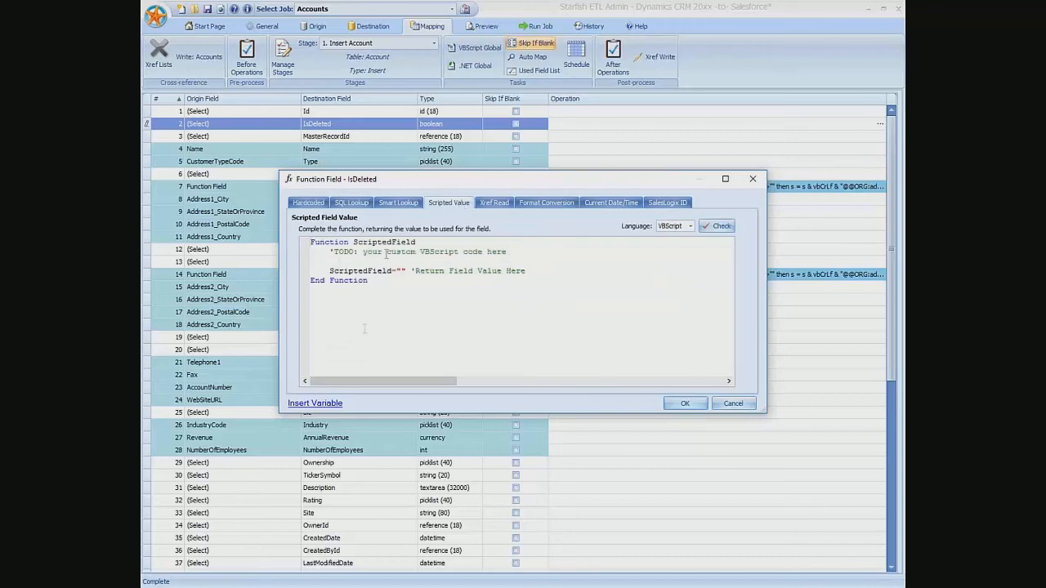
{"action": "left_click", "coordinate": [690, 227]}
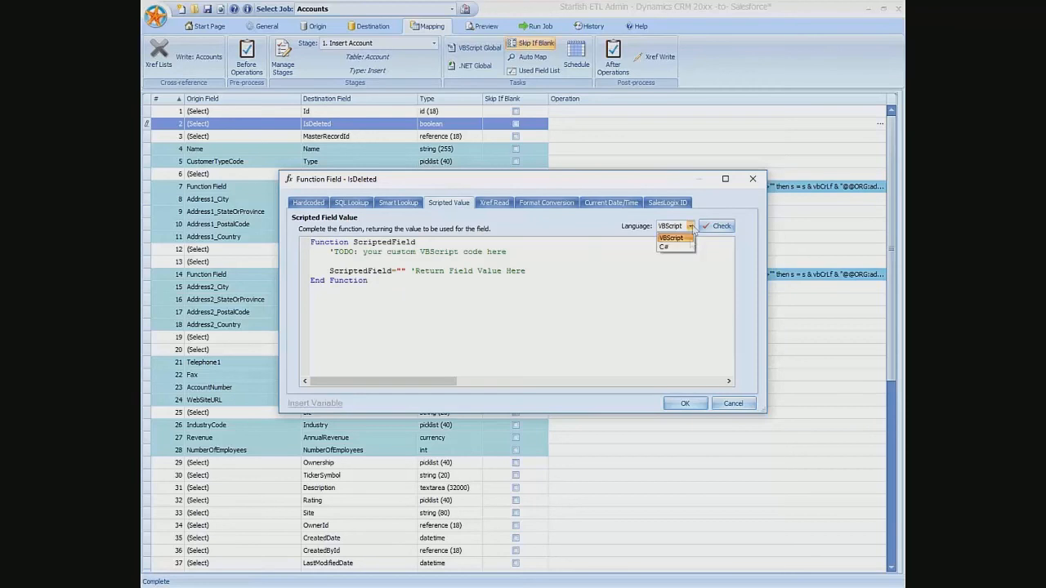
{"action": "left_click", "coordinate": [423, 330]}
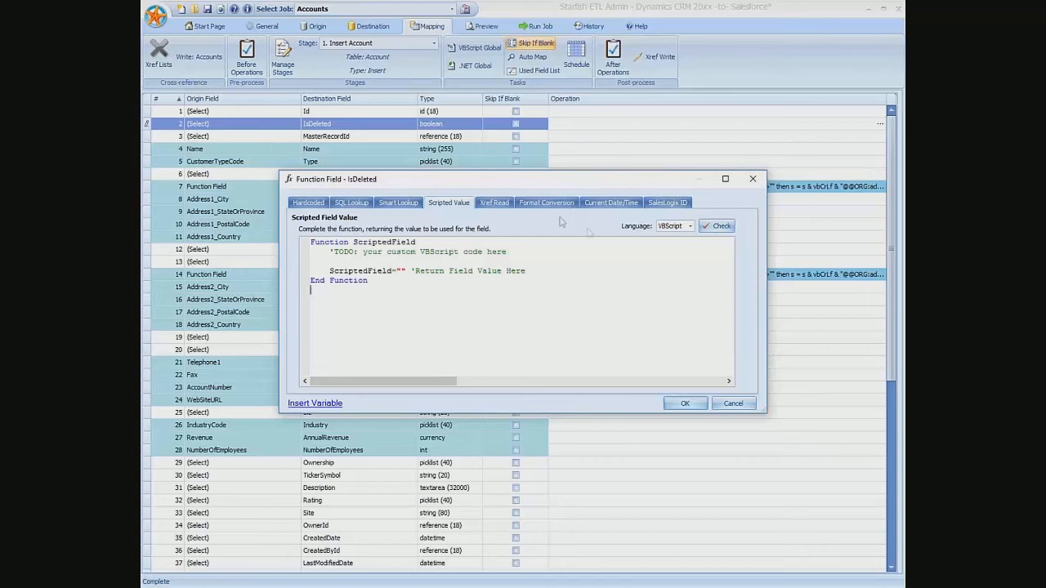
{"action": "left_click", "coordinate": [494, 204]}
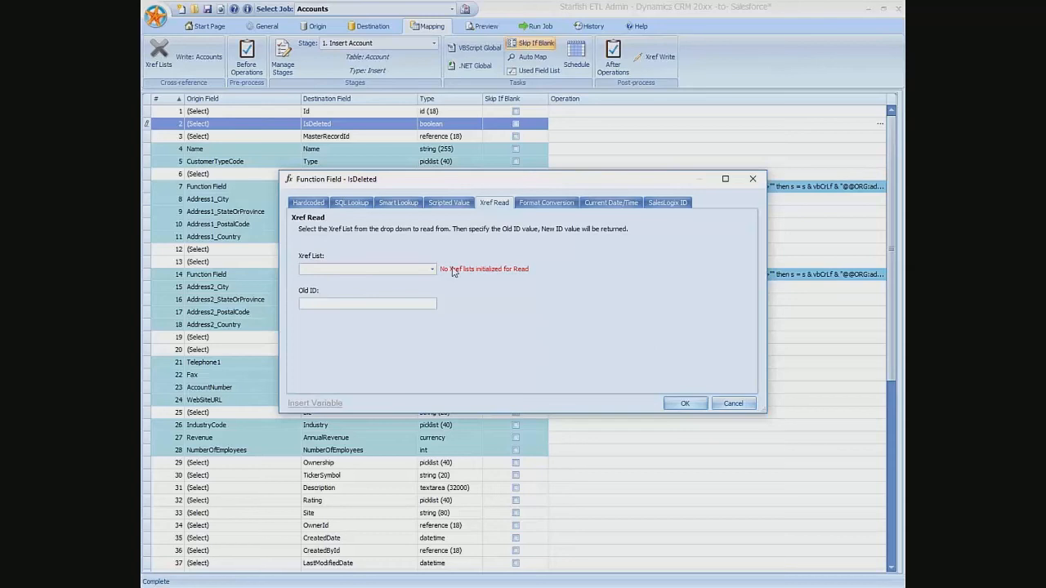
{"action": "left_click", "coordinate": [541, 205]}
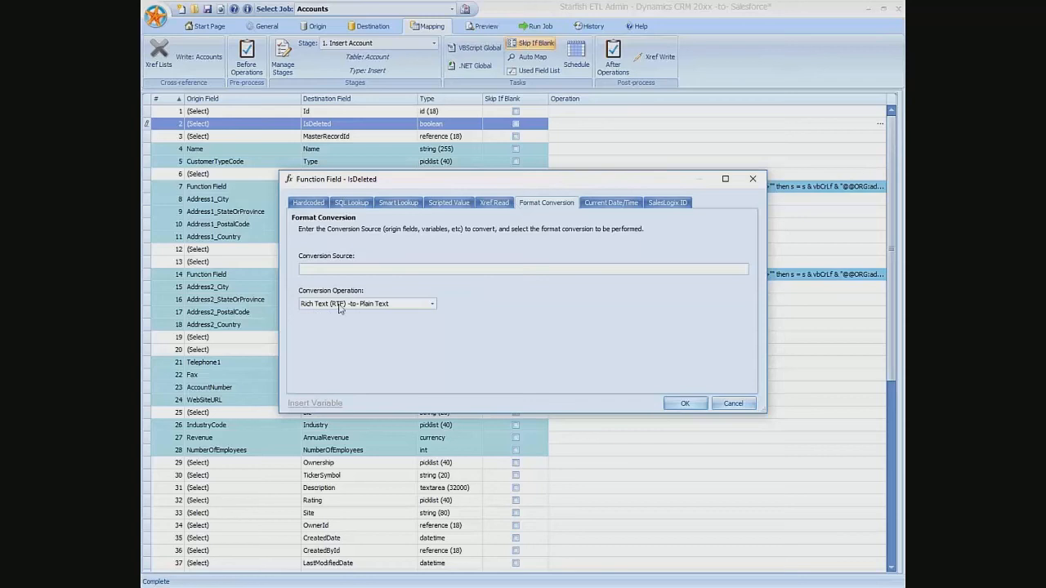
{"action": "left_click", "coordinate": [431, 304]}
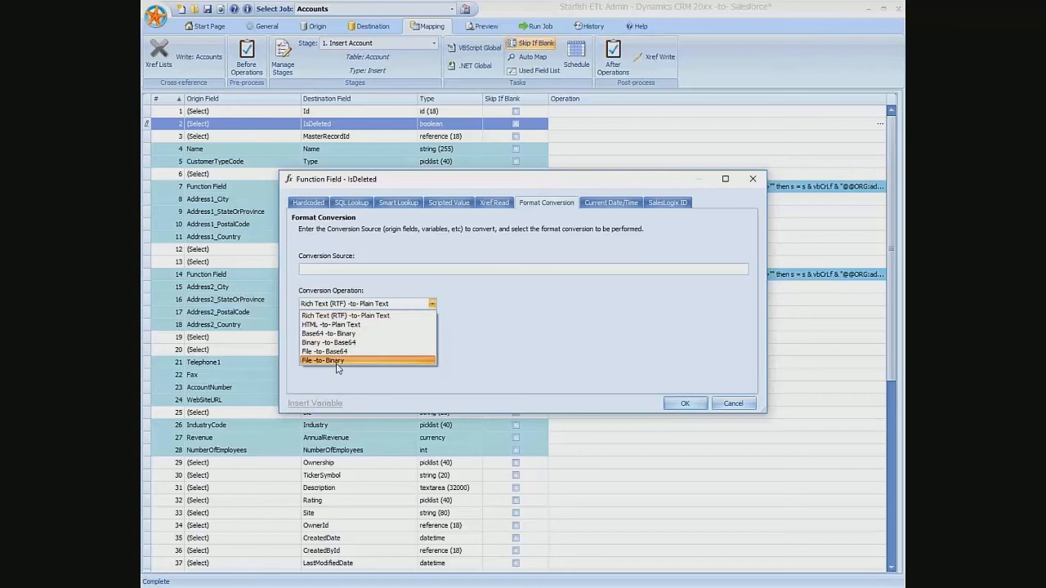
{"action": "left_click", "coordinate": [550, 339]}
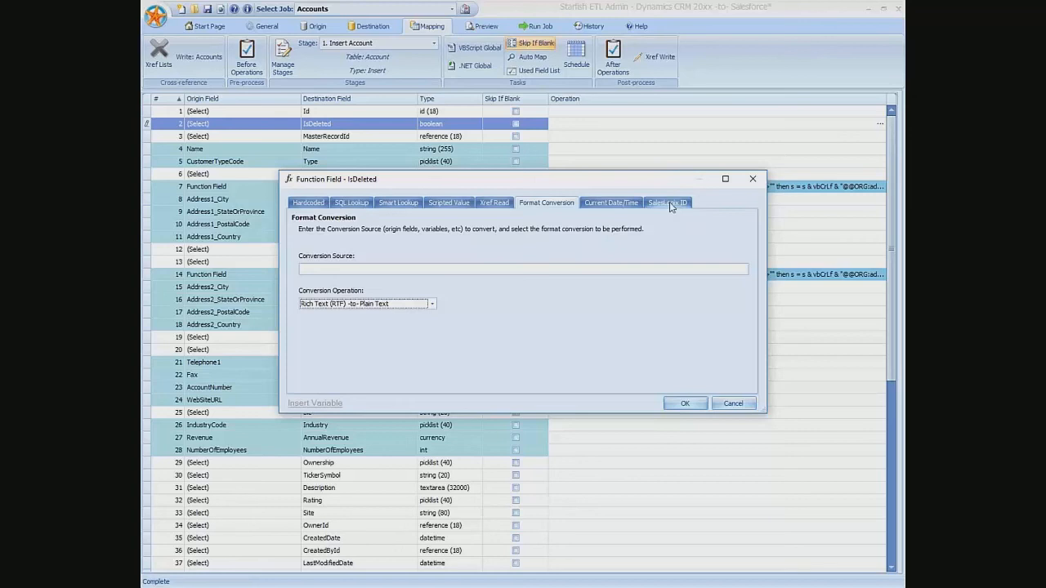
{"action": "left_click", "coordinate": [733, 404]}
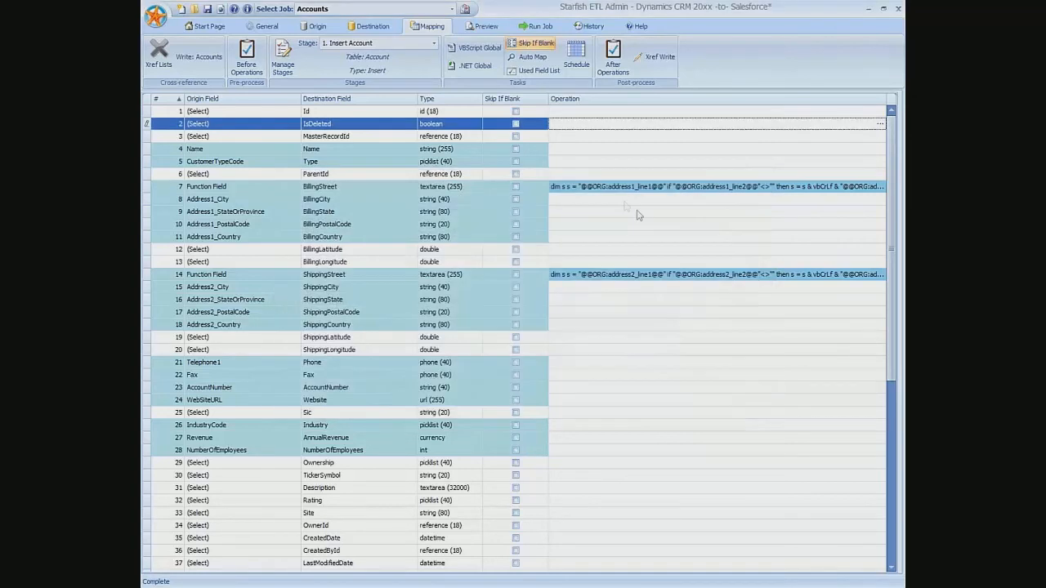
- Review the VBScript that builds the BillingStreet value from the origin address lines, leaving the script as it is
{"action": "double_click", "coordinate": [610, 190]}
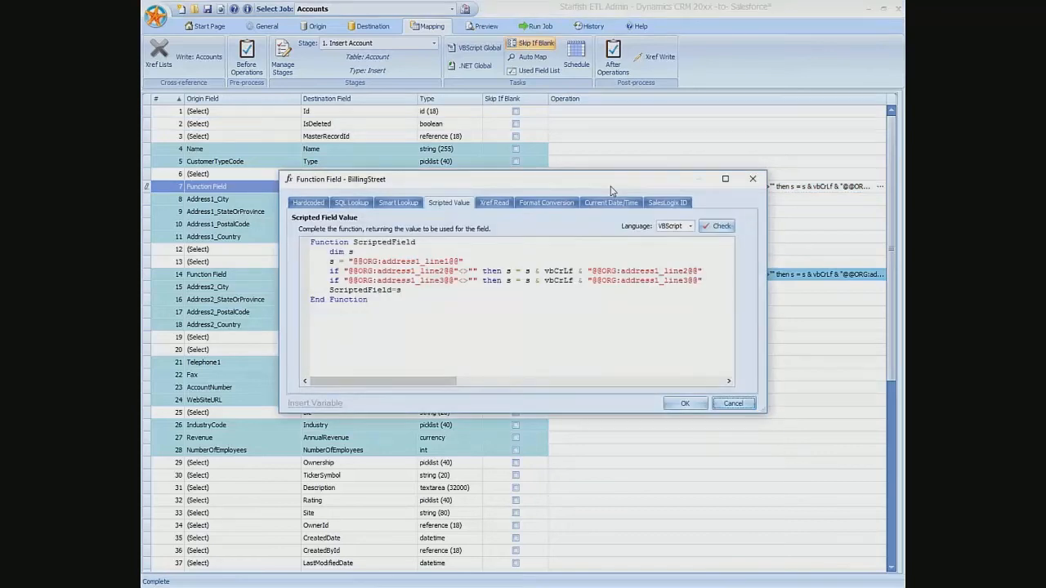
{"action": "left_click_drag", "start_coordinate": [612, 184], "coordinate": [615, 156]}
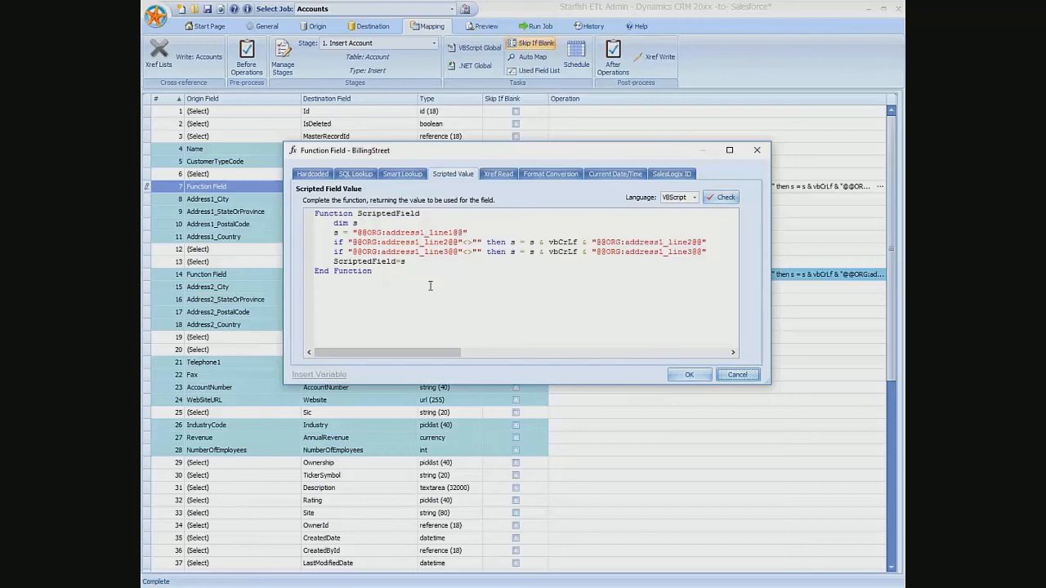
{"action": "left_click", "coordinate": [737, 378]}
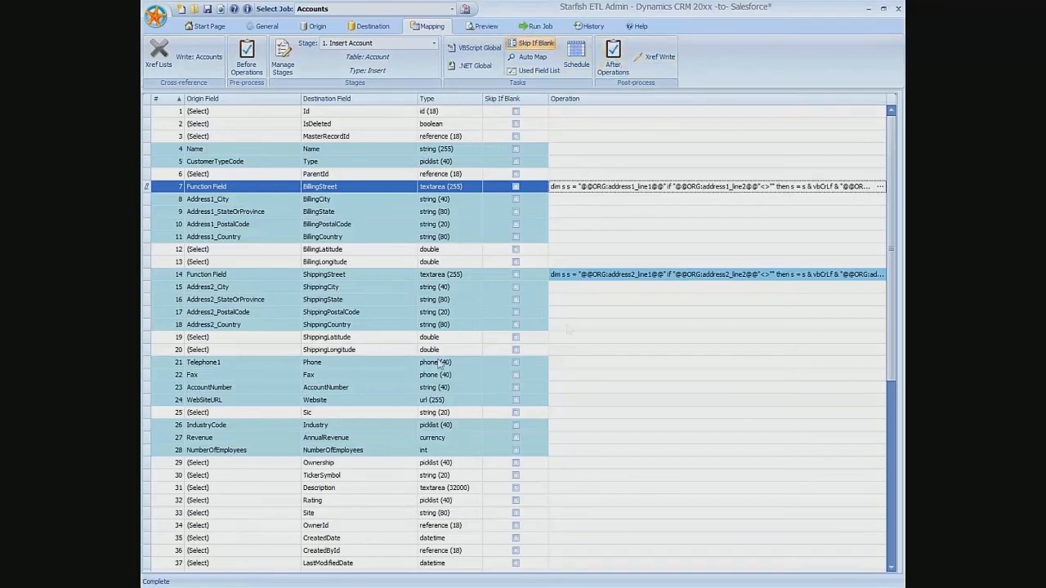
- Inspect the post-process Xref Write action that stores old and new IDs in the Accounts list, discarding any edits
{"action": "left_click", "coordinate": [659, 59]}
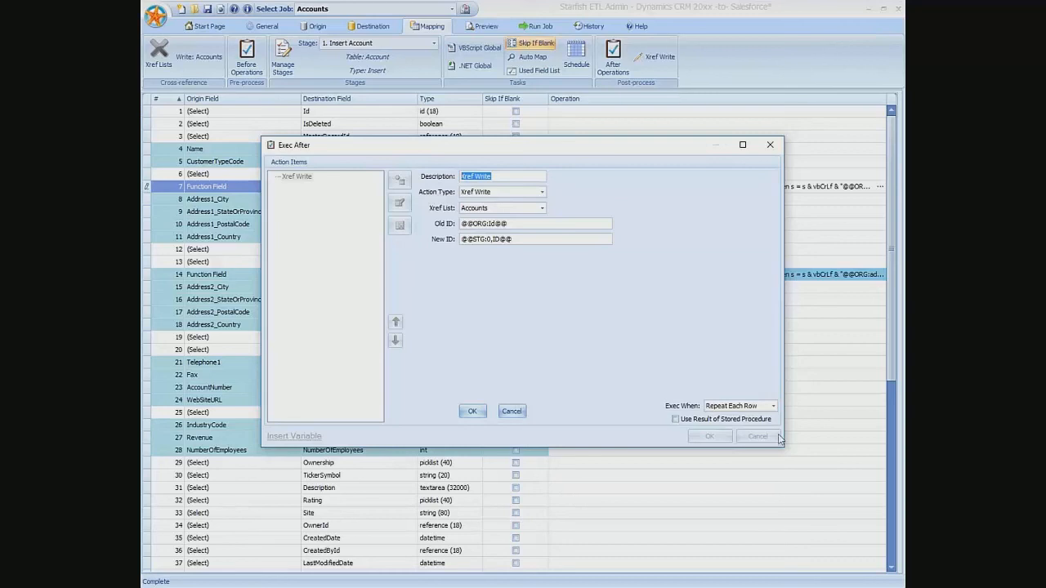
{"action": "left_click", "coordinate": [514, 412]}
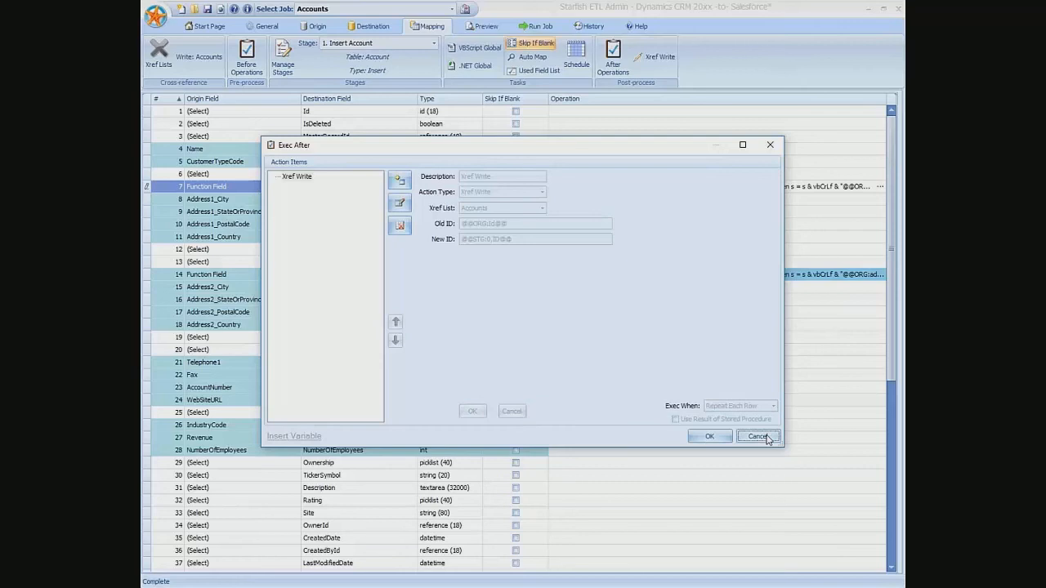
{"action": "left_click", "coordinate": [765, 437]}
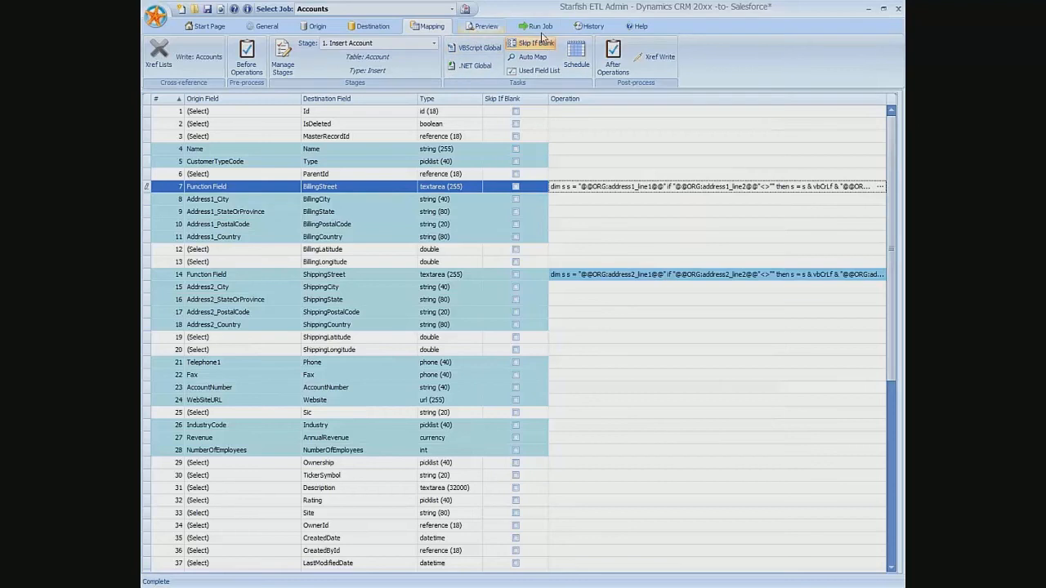
- Preview the first row of the Accounts job and look through its origin row data
{"action": "left_click", "coordinate": [486, 27]}
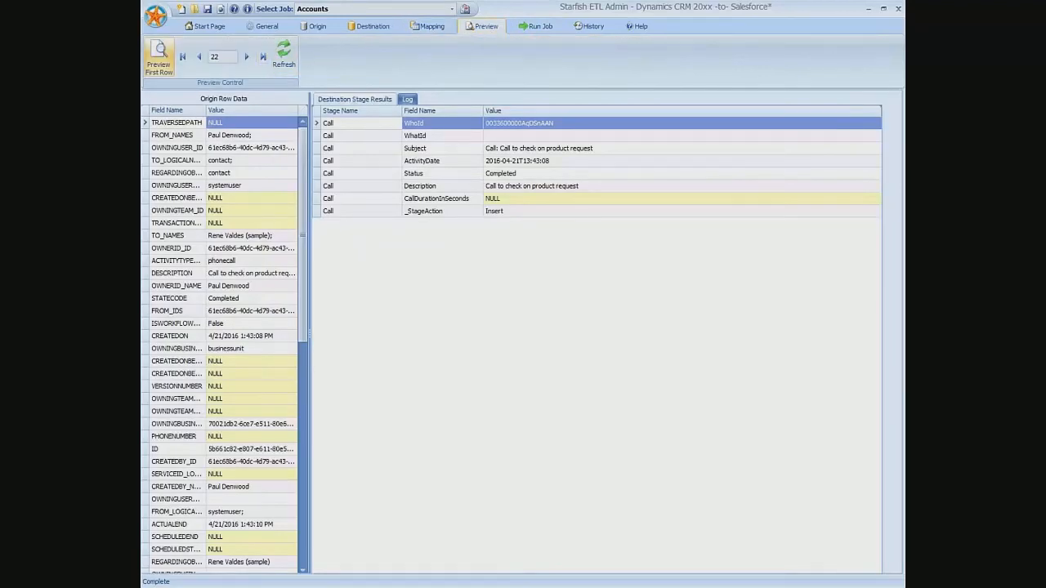
{"action": "left_click", "coordinate": [158, 54]}
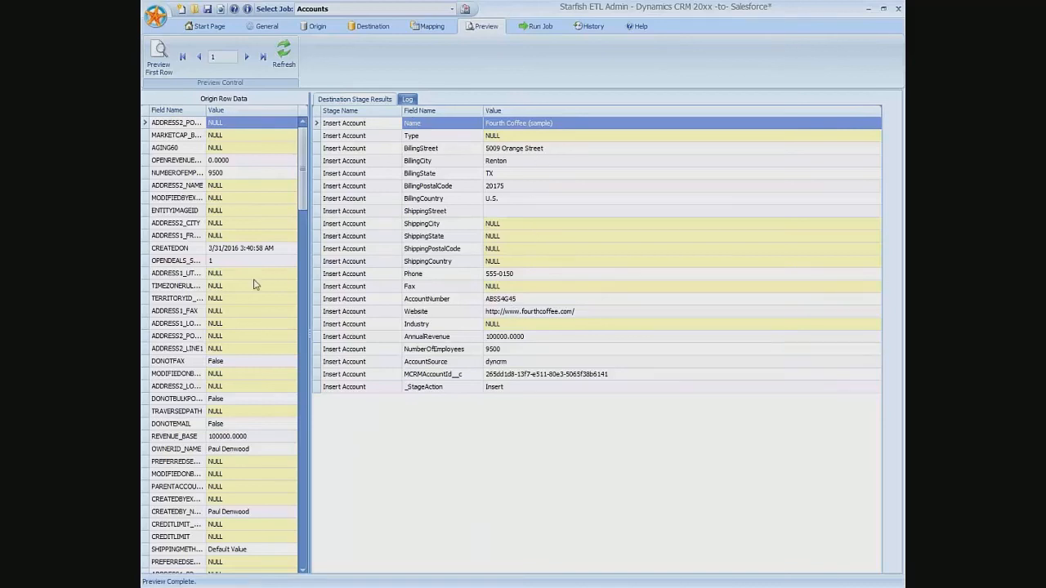
{"action": "scroll", "coordinate": [252, 315], "scroll_direction": "down", "scroll_amount": 3}
{"action": "scroll", "coordinate": [254, 316], "scroll_direction": "up", "scroll_amount": 3}
- Read through the preview's full log of mapping operations and return to the destination stage results
{"action": "left_click", "coordinate": [407, 100]}
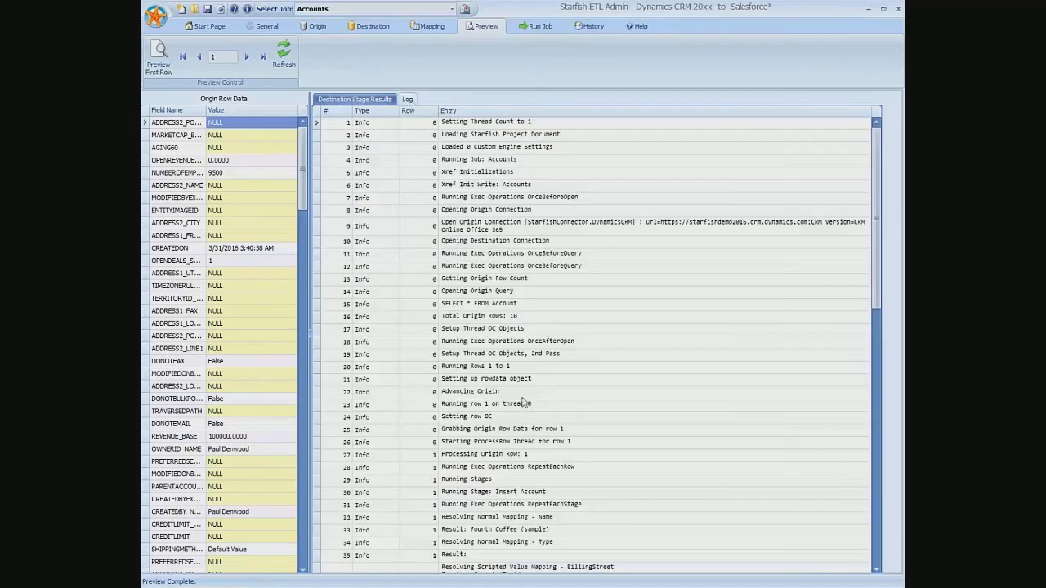
{"action": "scroll", "coordinate": [539, 421], "scroll_direction": "down", "scroll_amount": 5}
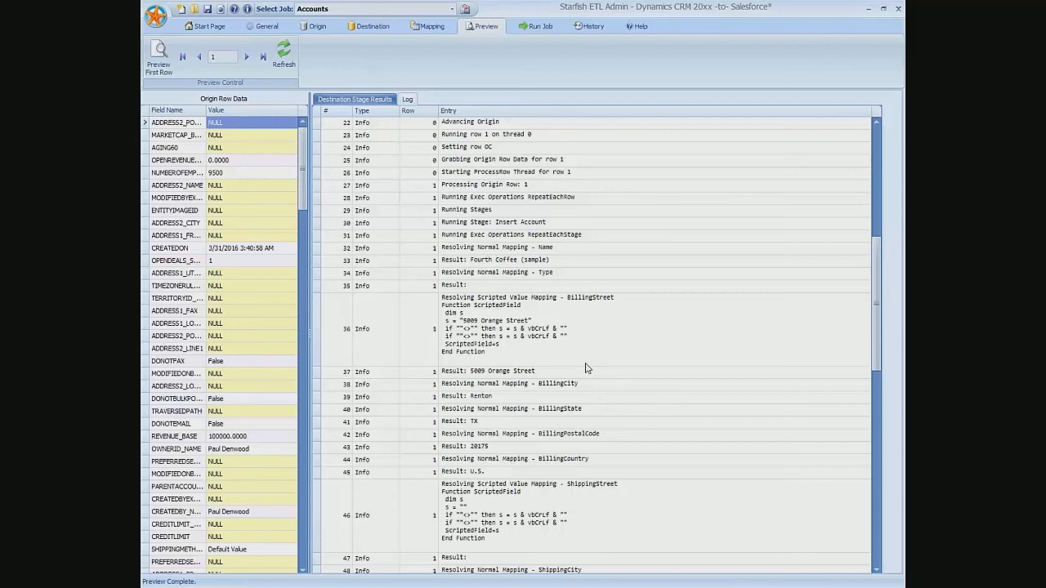
{"action": "scroll", "coordinate": [585, 369], "scroll_direction": "down", "scroll_amount": 1}
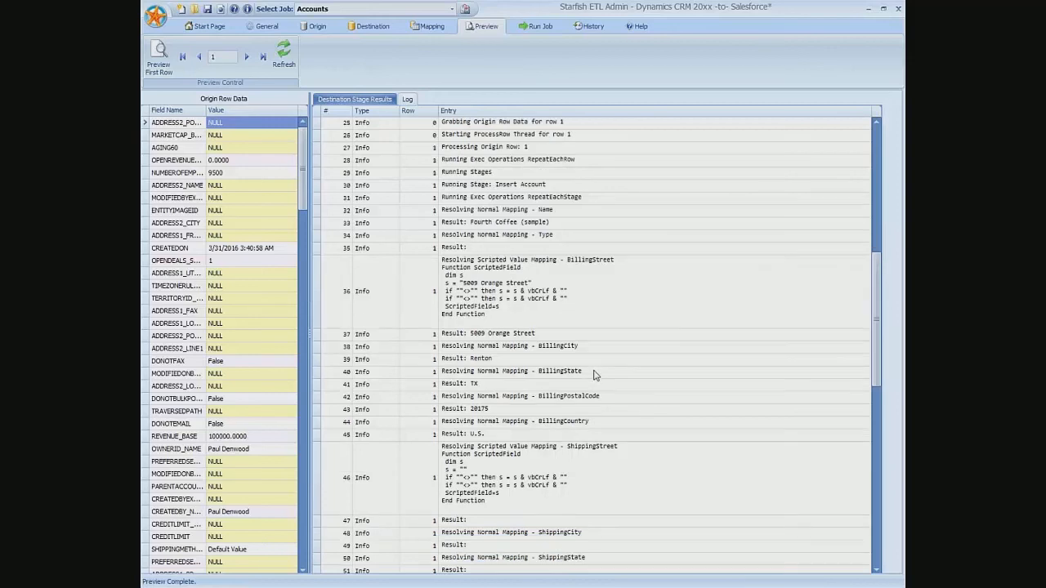
{"action": "scroll", "coordinate": [572, 359], "scroll_direction": "down", "scroll_amount": 1}
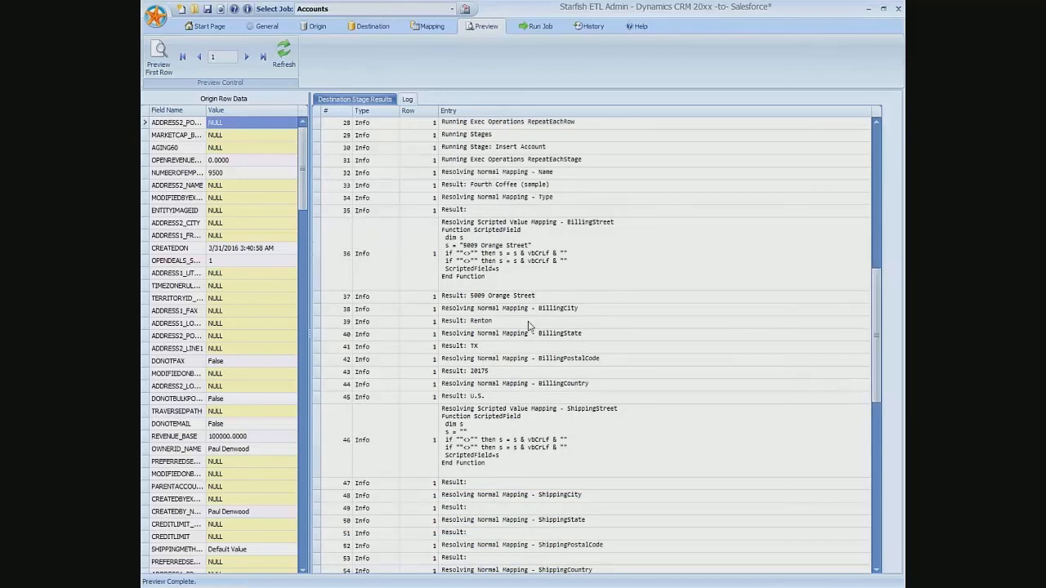
{"action": "scroll", "coordinate": [541, 441], "scroll_direction": "down", "scroll_amount": 7}
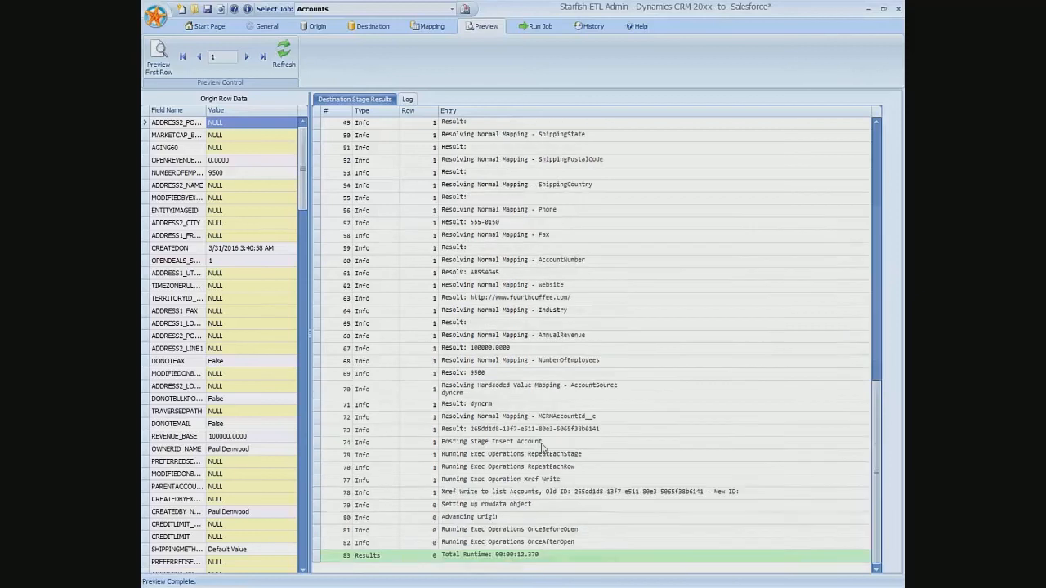
{"action": "scroll", "coordinate": [543, 450], "scroll_direction": "up", "scroll_amount": 16}
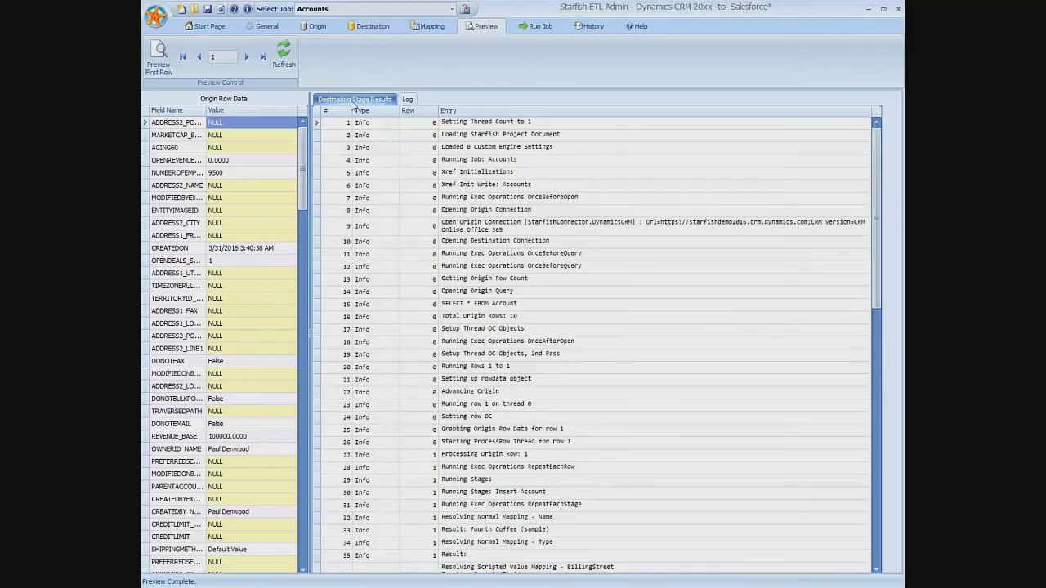
{"action": "left_click", "coordinate": [353, 99]}
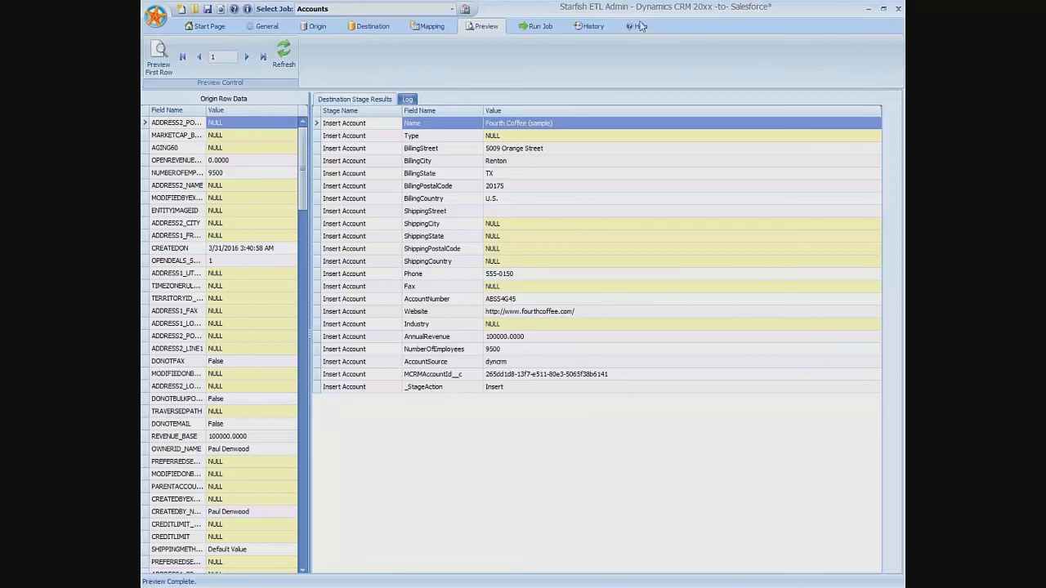
- Display the run options for the Accounts job and check the available logging levels, keeping None
{"action": "left_click", "coordinate": [529, 30]}
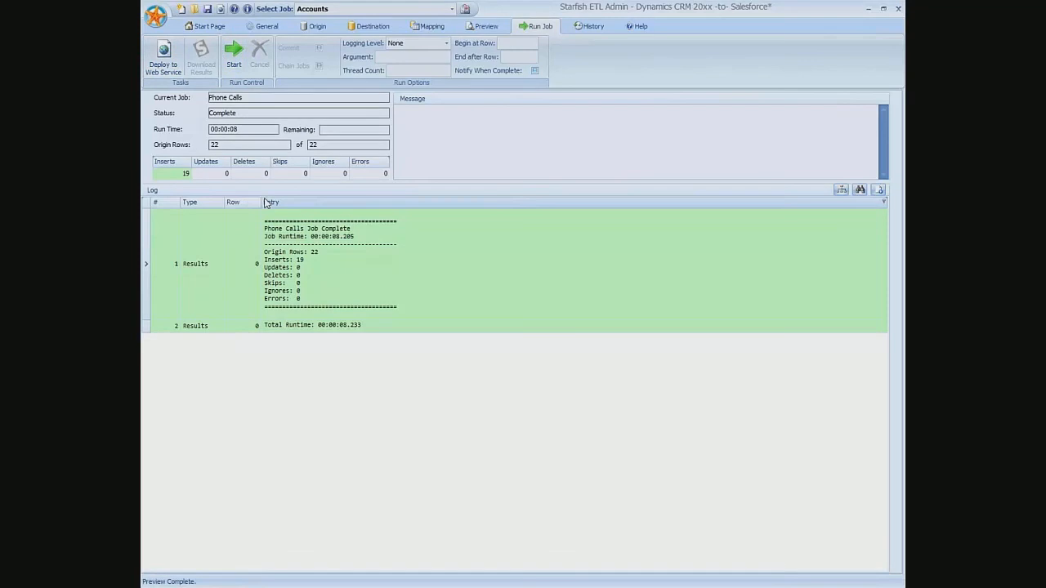
{"action": "left_click", "coordinate": [446, 43]}
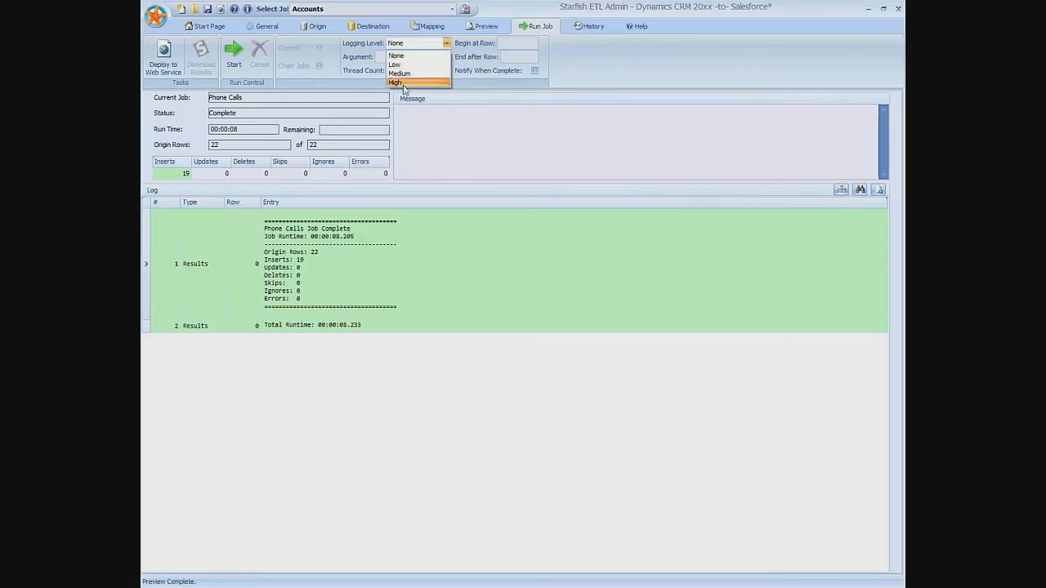
{"action": "left_click", "coordinate": [424, 498]}
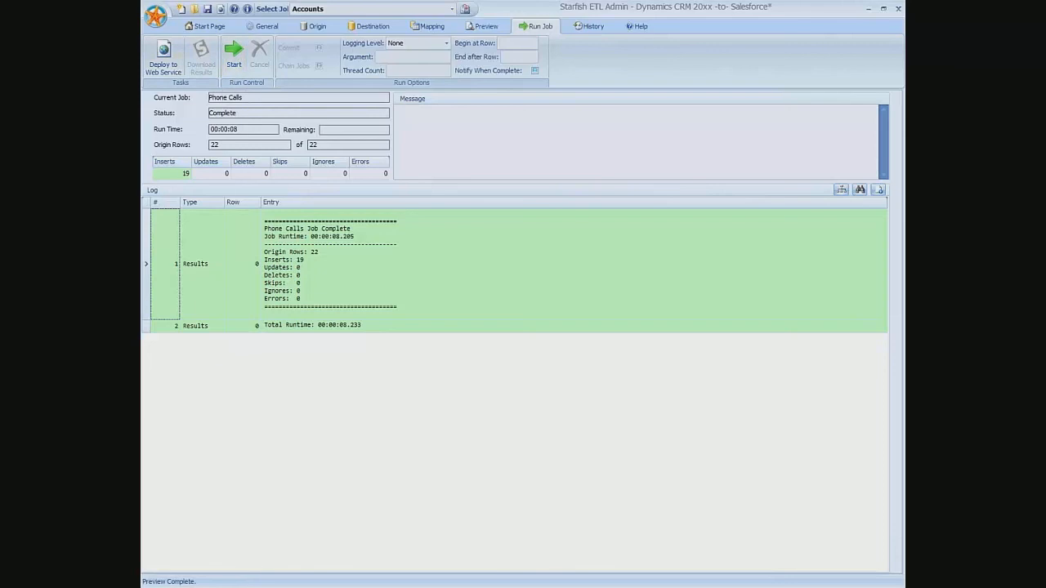
- Refresh the All Accounts list in Salesforce and run the Accounts job in Starfish ETL
{"action": "left_click_drag", "start_coordinate": [904, 4], "coordinate": [658, 3]}
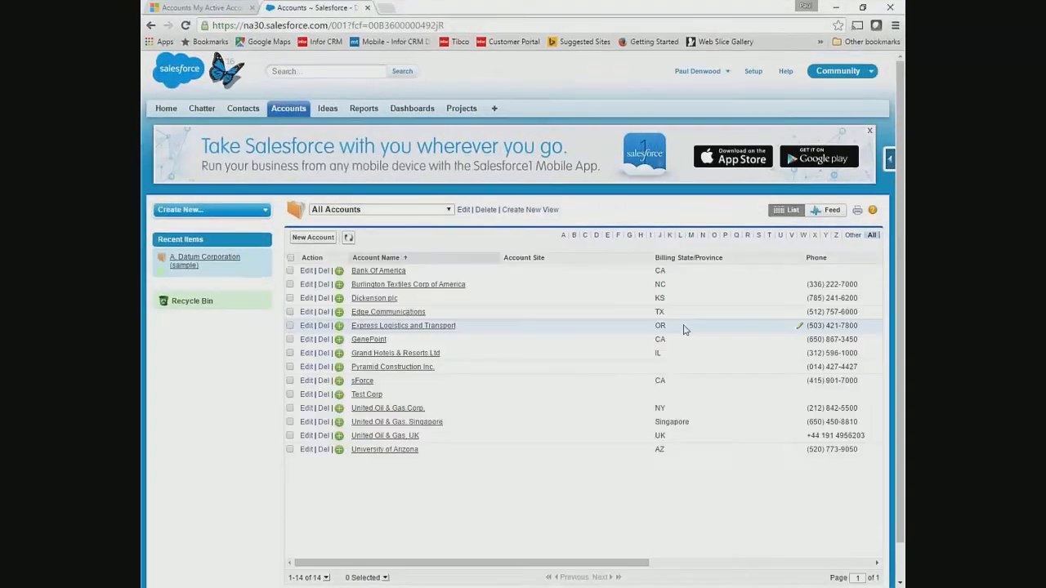
{"action": "left_click", "coordinate": [348, 237]}
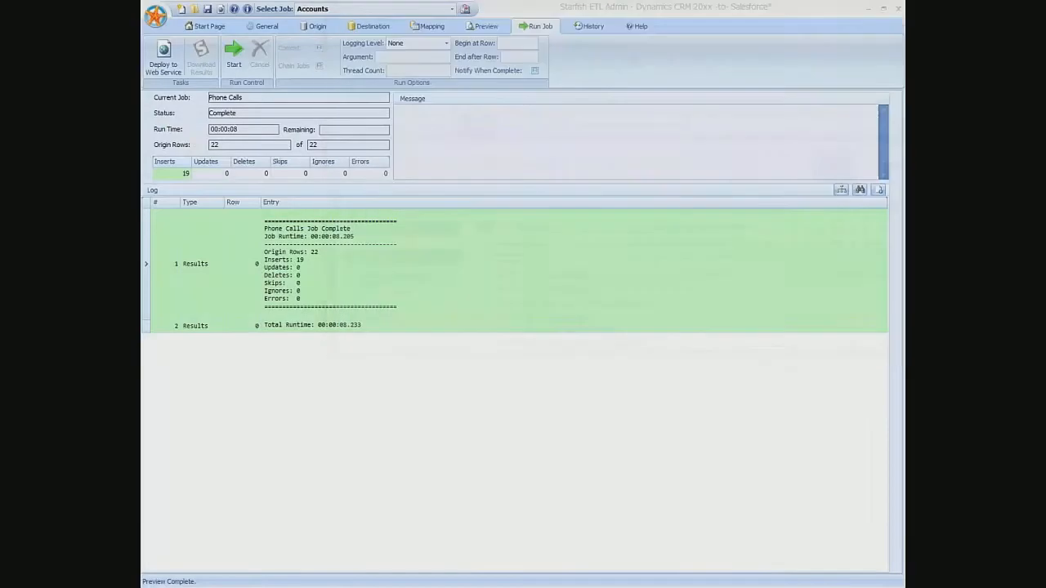
{"action": "left_click", "coordinate": [233, 56]}
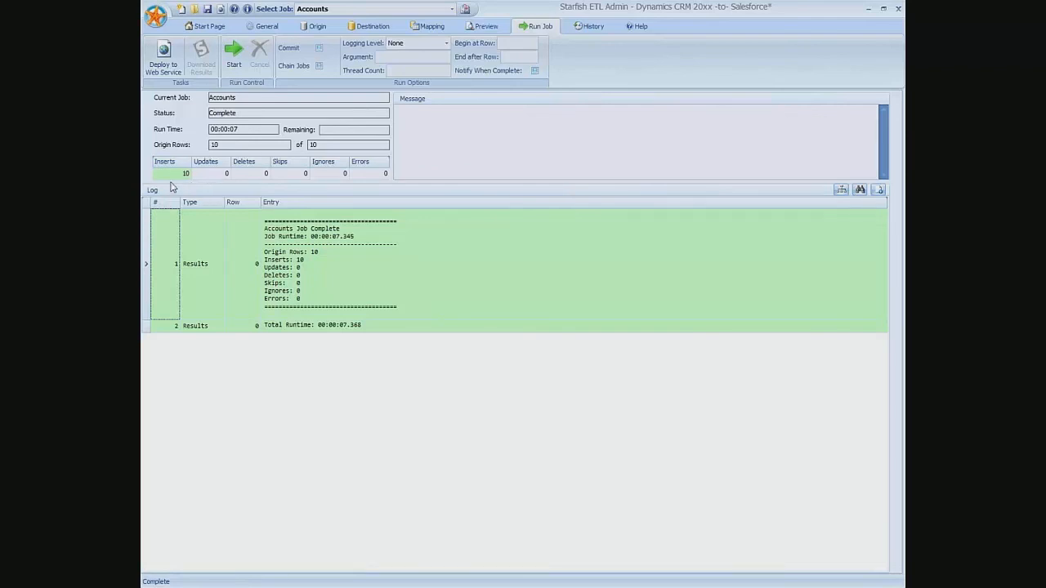
- Switch to Salesforce, refresh the All Accounts list to check the migrated records, and choose the Imported Accounts view
{"action": "left_click_drag", "start_coordinate": [140, 232], "coordinate": [610, 5]}
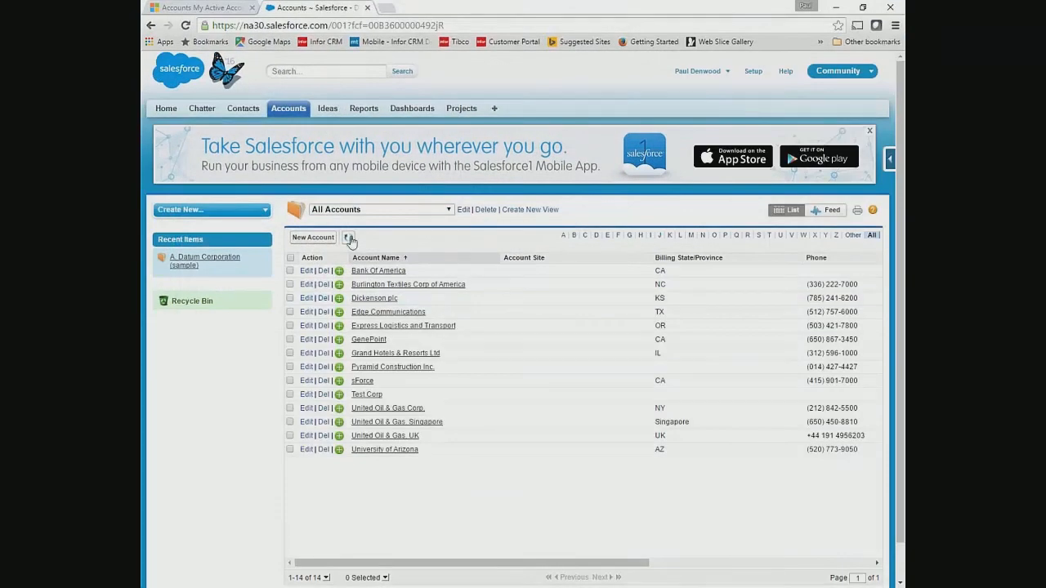
{"action": "left_click", "coordinate": [349, 238]}
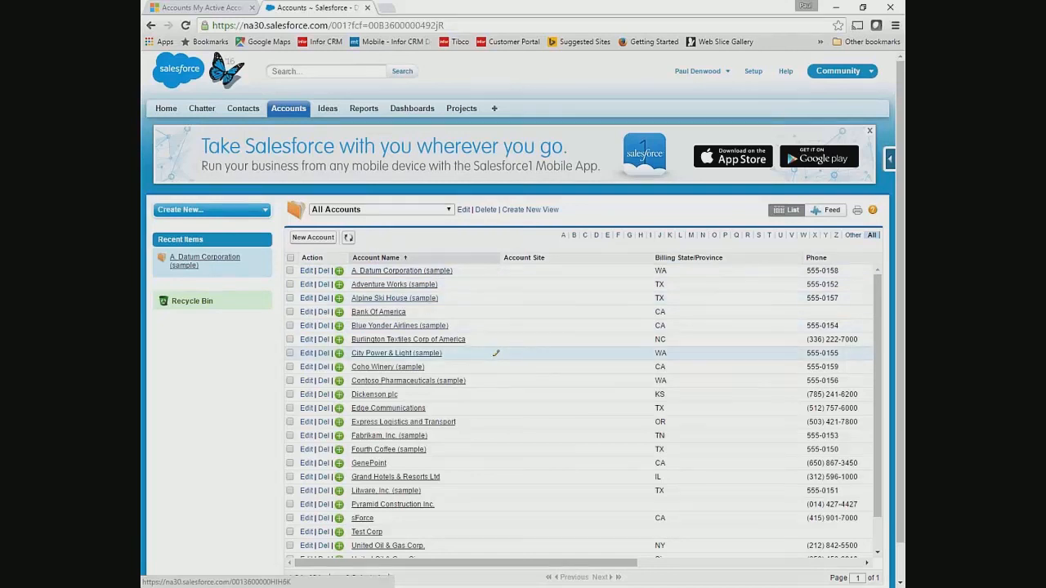
{"action": "left_click", "coordinate": [380, 210]}
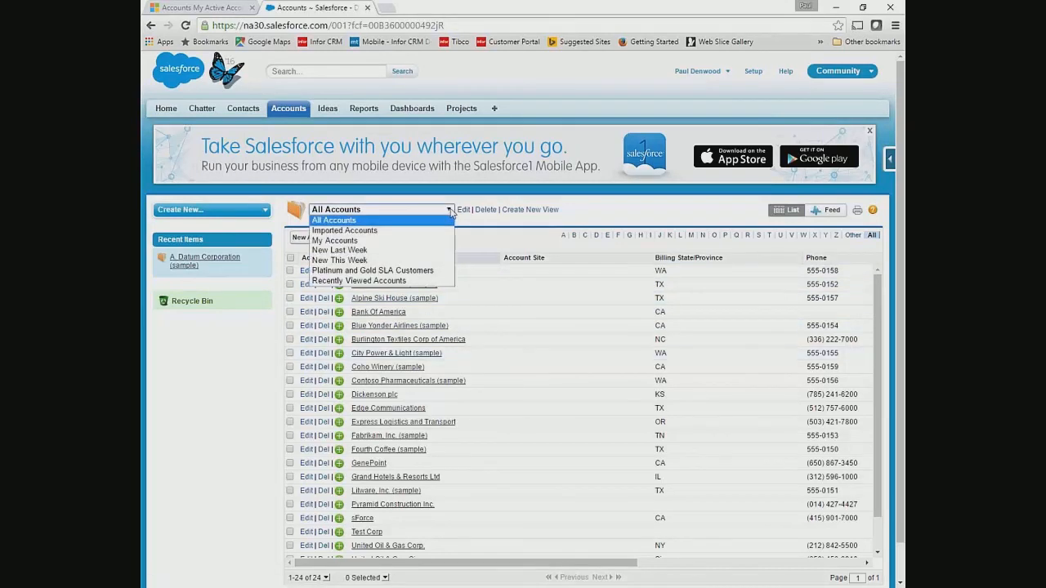
{"action": "left_click", "coordinate": [380, 231]}
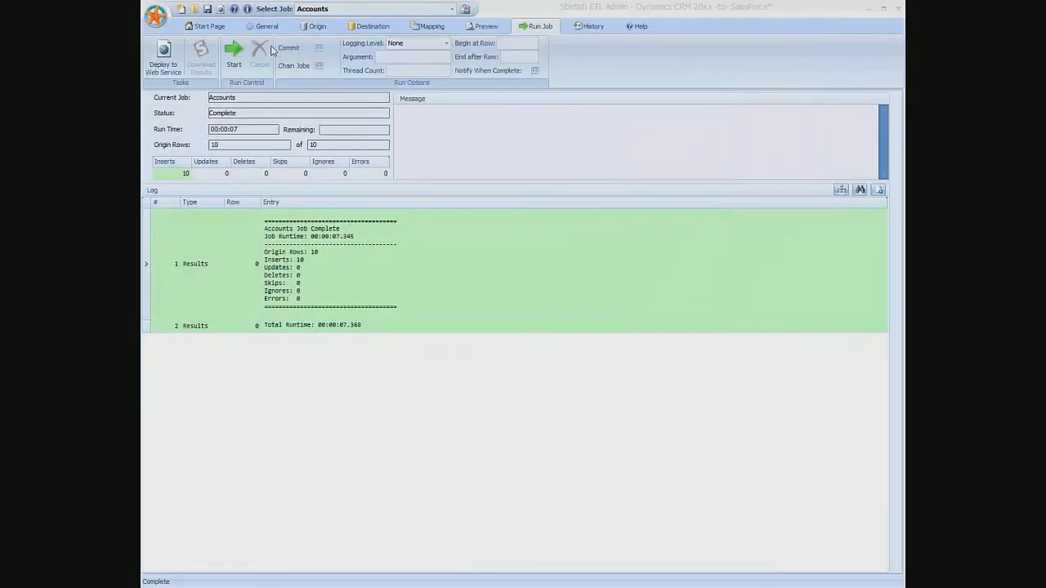
- Select the Contacts job and display its mapping with the cross-reference settings
{"action": "left_click", "coordinate": [451, 9]}
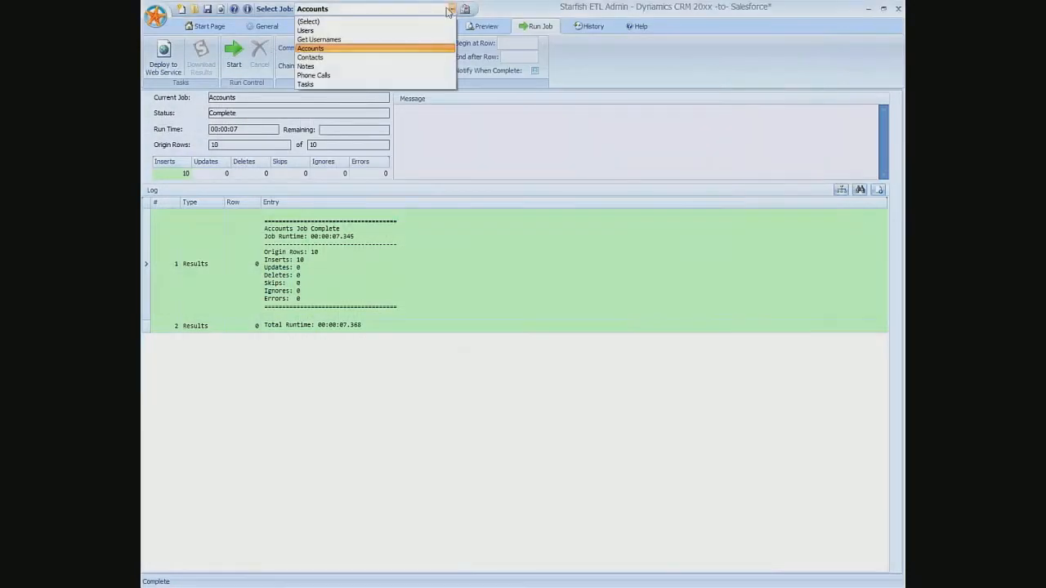
{"action": "left_click", "coordinate": [327, 57]}
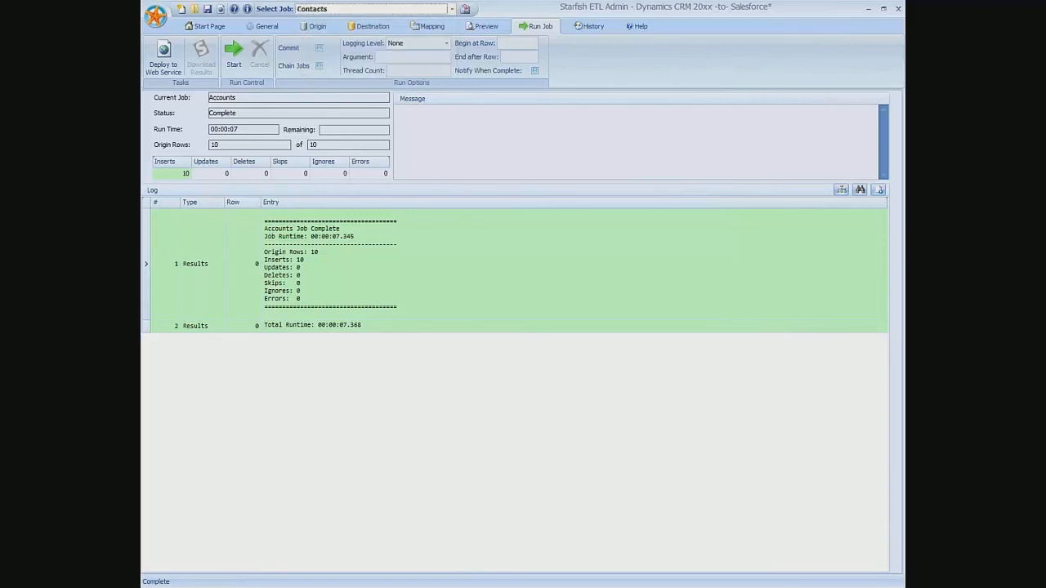
{"action": "left_click", "coordinate": [434, 29]}
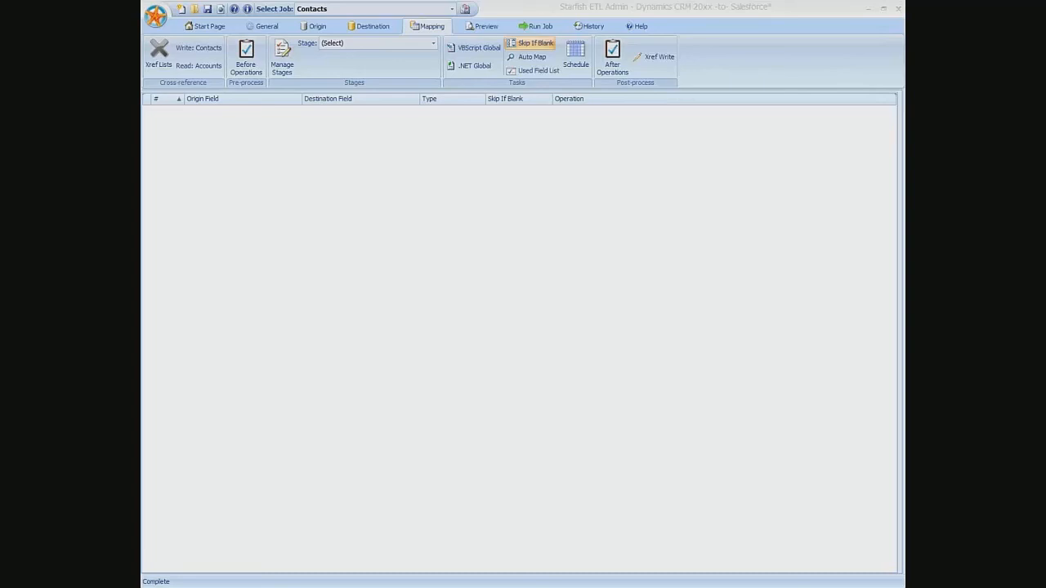
- Switch to Accounts.ids in Notepad++ and examine the Dynamics CRM ID and Salesforce ID on either side of the separator in the first line
{"action": "left_click_drag", "start_coordinate": [141, 107], "coordinate": [535, 84]}
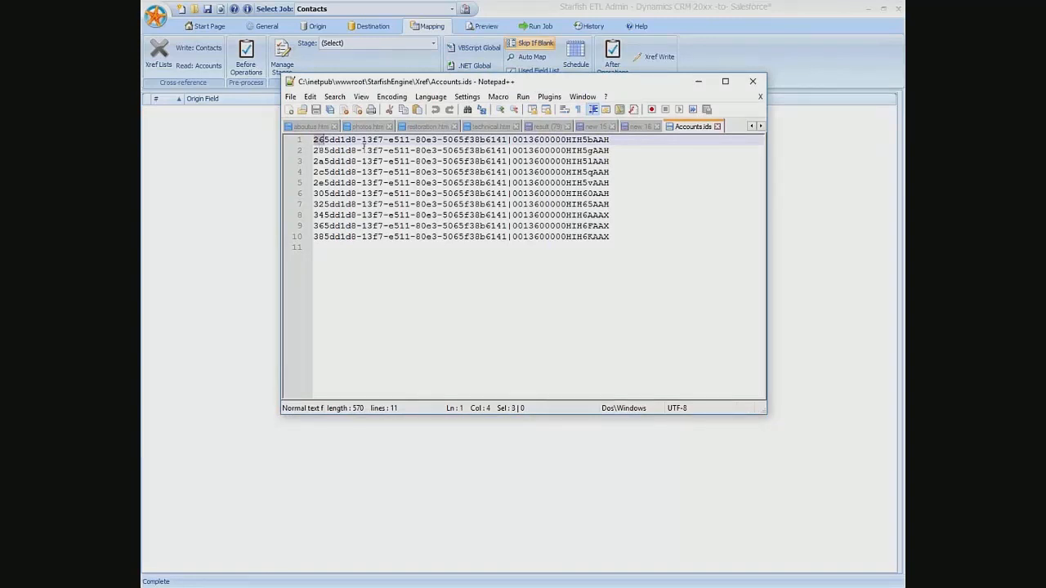
{"action": "left_click_drag", "start_coordinate": [314, 139], "coordinate": [509, 140]}
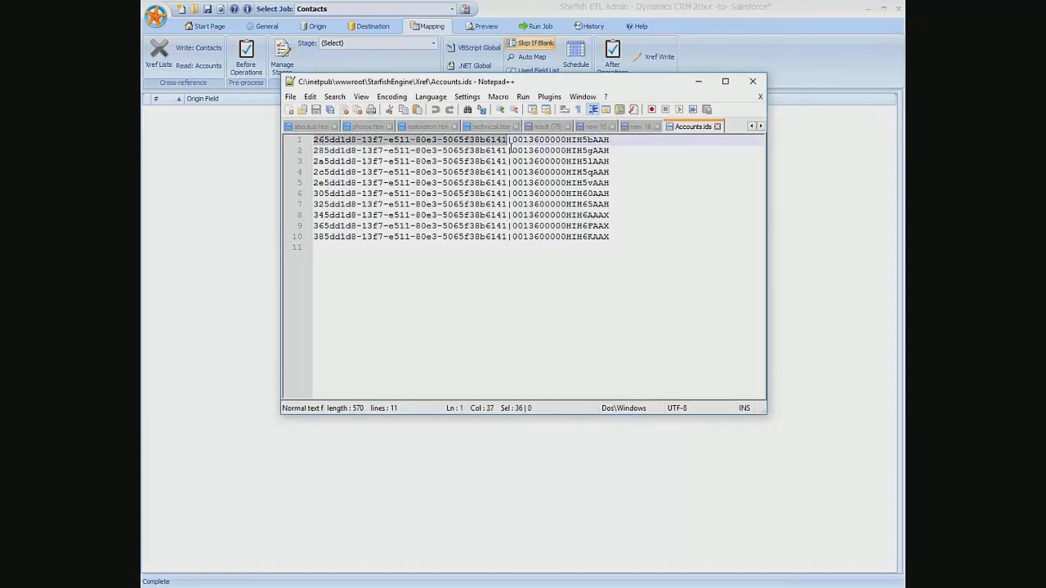
{"action": "left_click", "coordinate": [512, 141]}
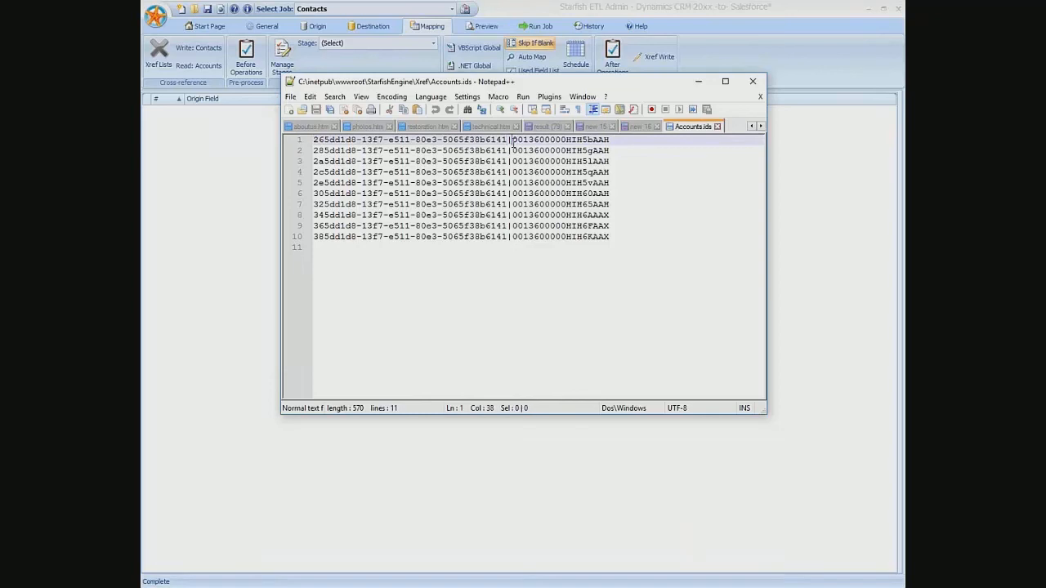
{"action": "left_click_drag", "start_coordinate": [512, 141], "coordinate": [610, 140]}
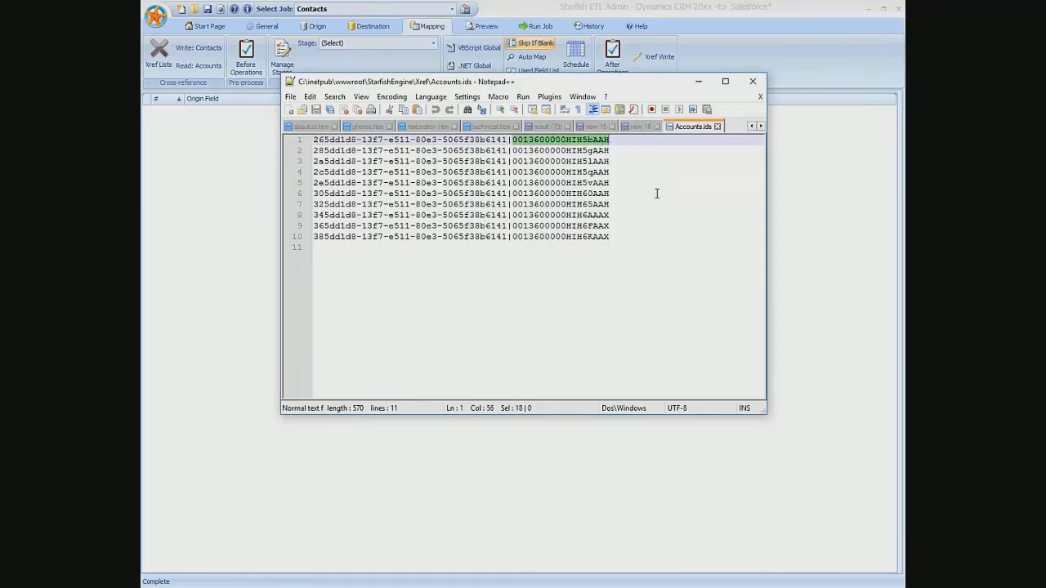
{"action": "left_click", "coordinate": [400, 140]}
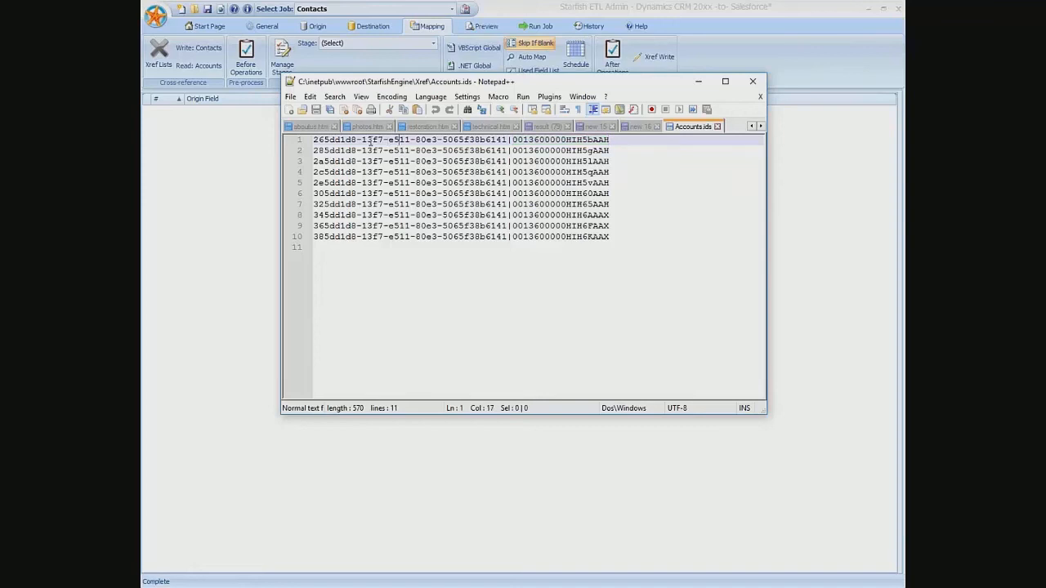
{"action": "left_click_drag", "start_coordinate": [368, 142], "coordinate": [400, 143]}
{"action": "left_click_drag", "start_coordinate": [663, 85], "coordinate": [644, 97]}
- Return to Starfish ETL and run the Contacts job
{"action": "left_click", "coordinate": [292, 76]}
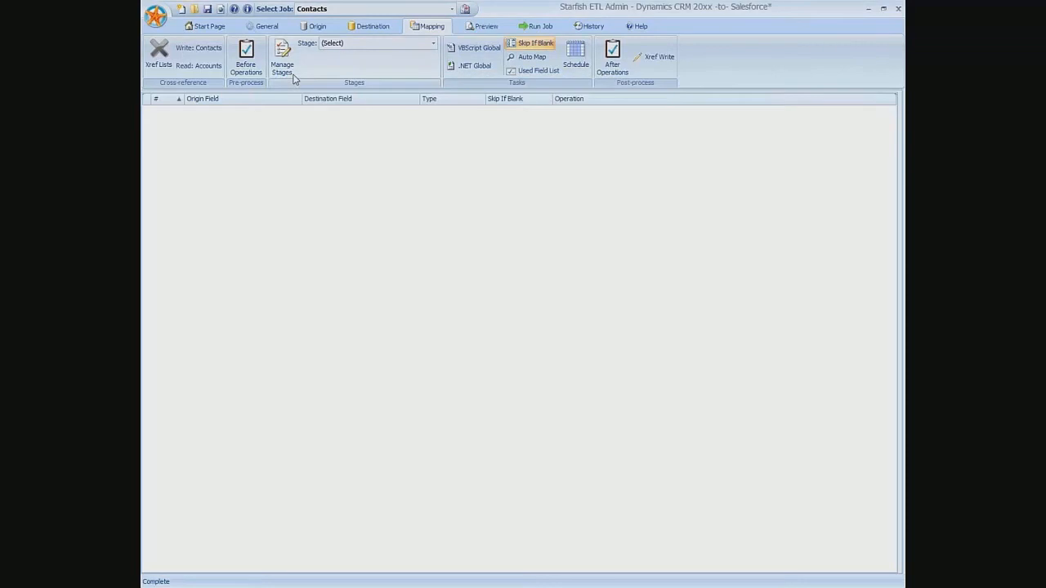
{"action": "left_click", "coordinate": [536, 30]}
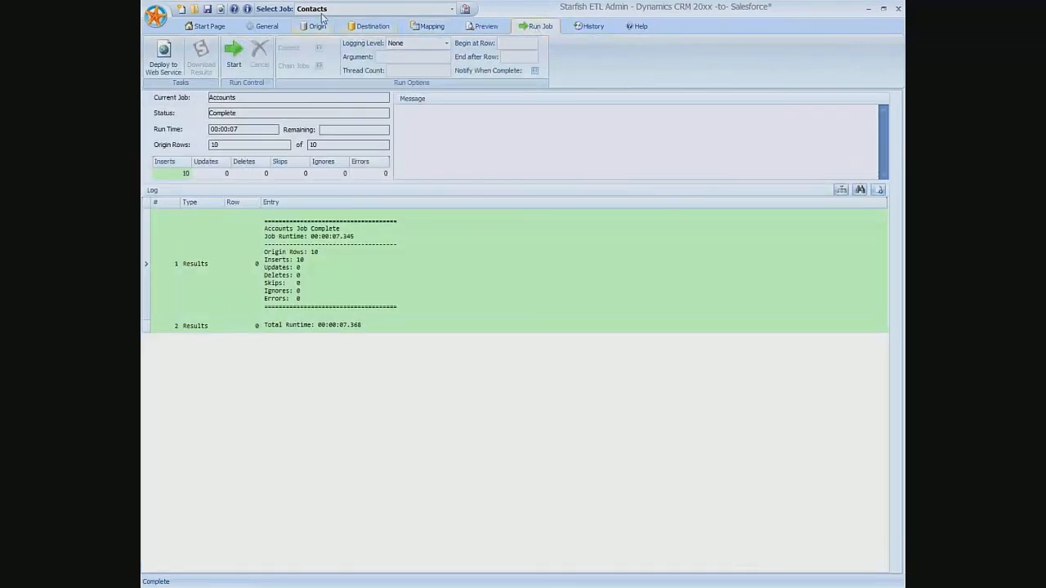
{"action": "left_click", "coordinate": [234, 56]}
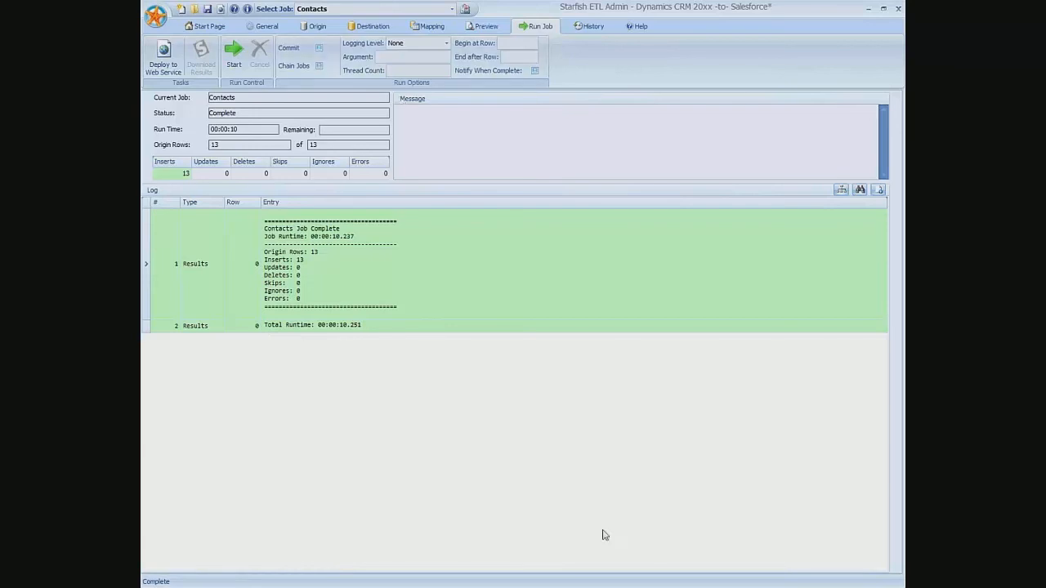
- Switch to the browser and compare the contacts of the A. Datum Corporation (sample) account in Salesforce and Dynamics CRM
{"action": "key", "text": "alt+Tab"}
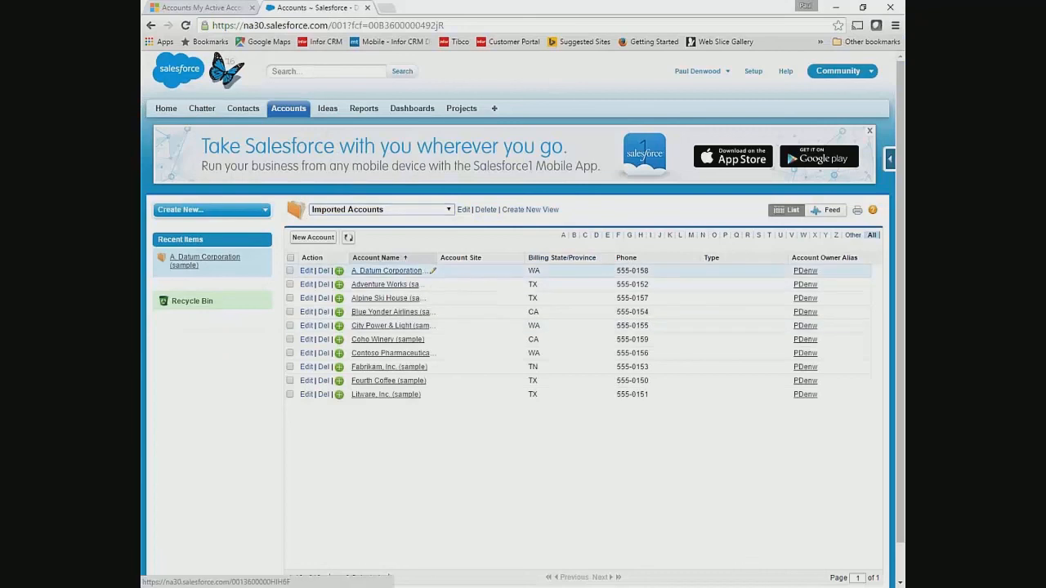
{"action": "left_click", "coordinate": [386, 271]}
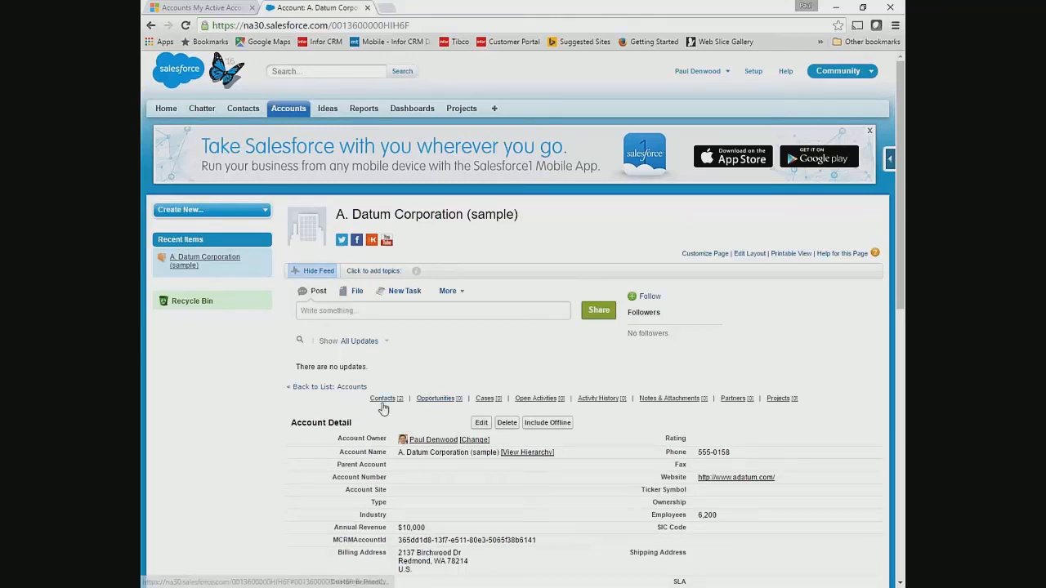
{"action": "mouse_move", "coordinate": [384, 407]}
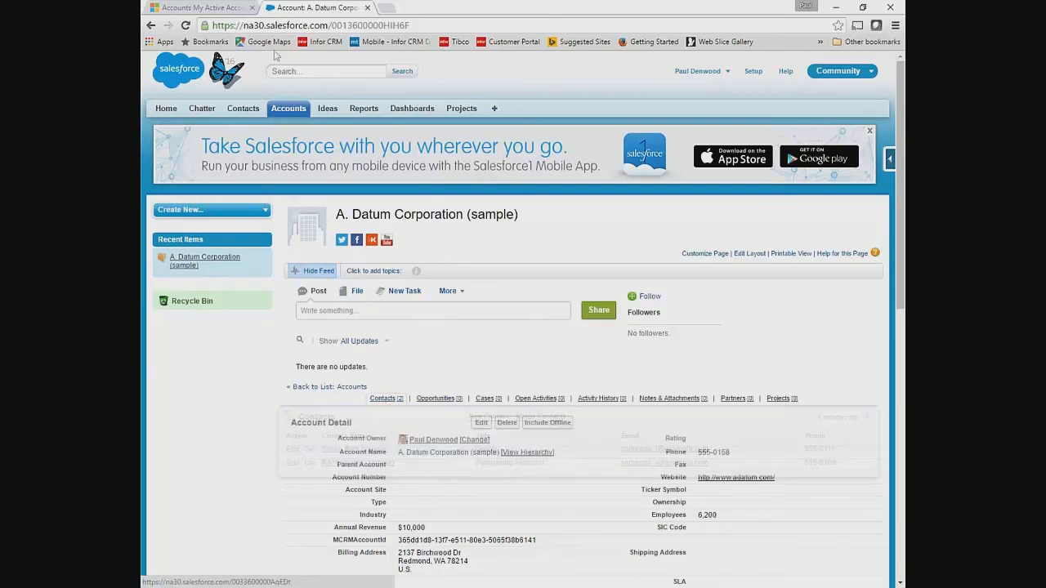
{"action": "left_click", "coordinate": [213, 10]}
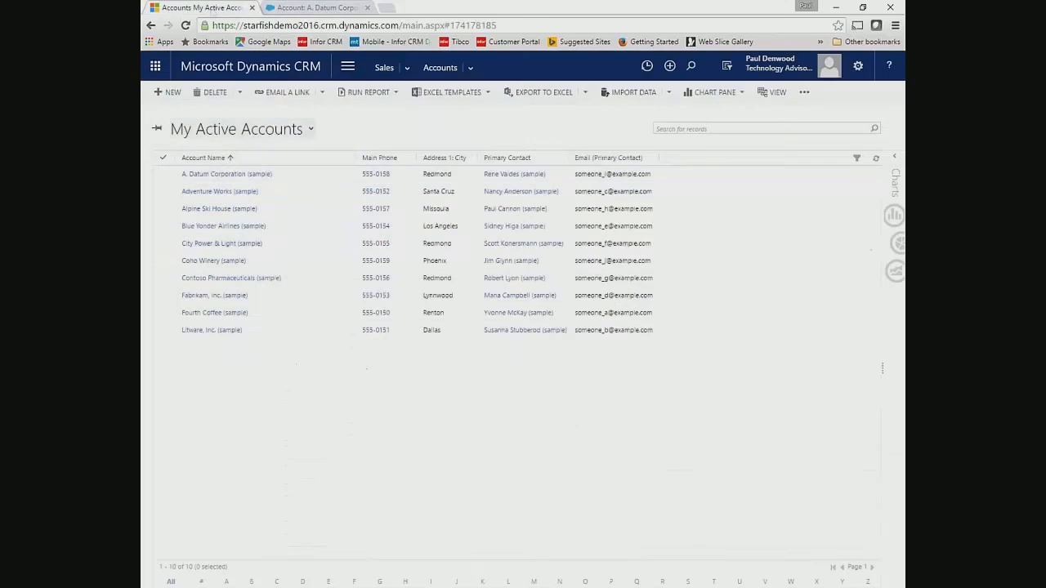
{"action": "left_click", "coordinate": [188, 170]}
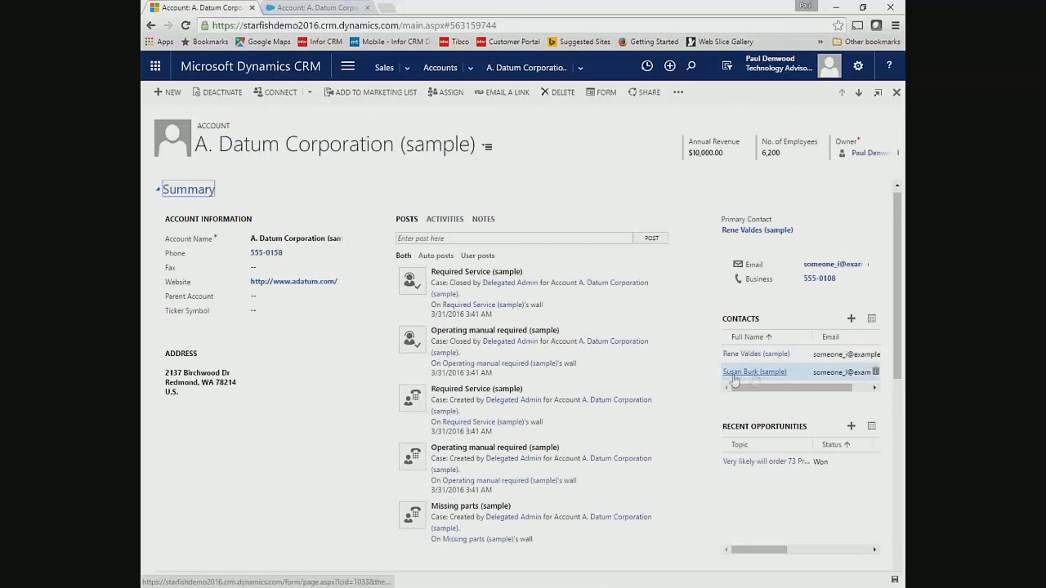
{"action": "left_click", "coordinate": [299, 10]}
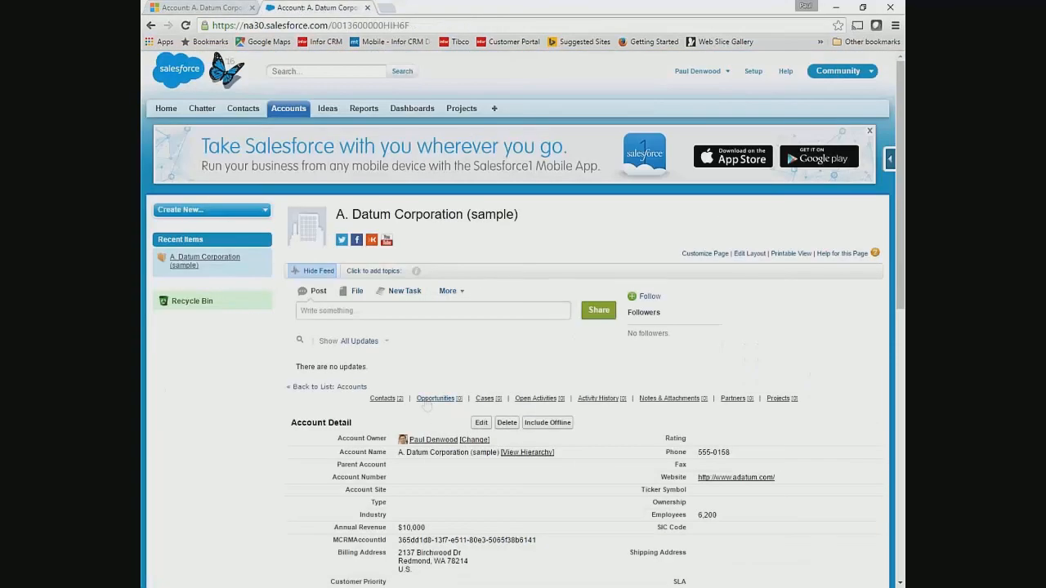
{"action": "mouse_move", "coordinate": [395, 403]}
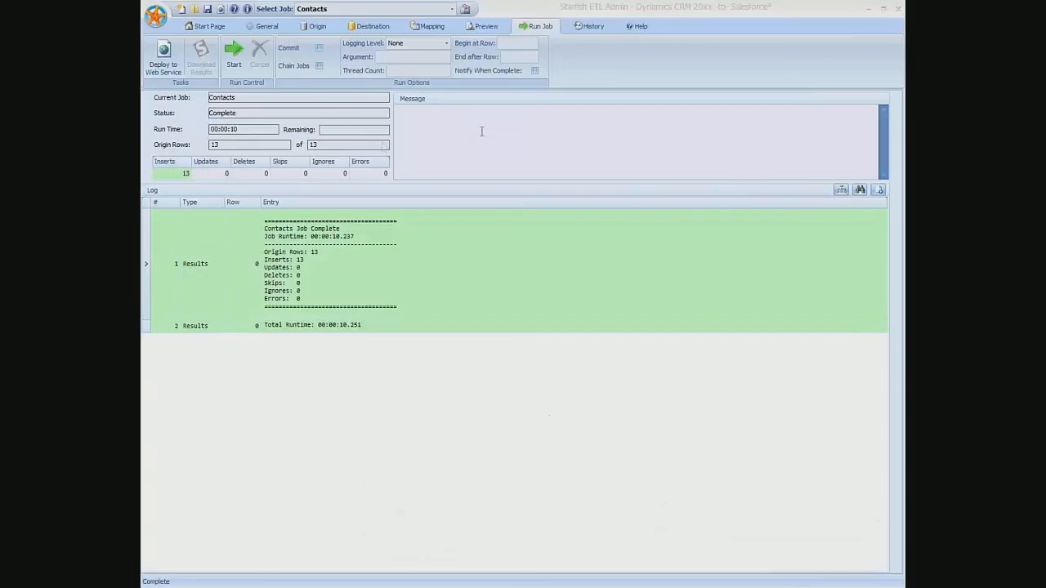
- Switch to Starfish ETL, select the Phone Calls job and run it
{"action": "left_click", "coordinate": [452, 8]}
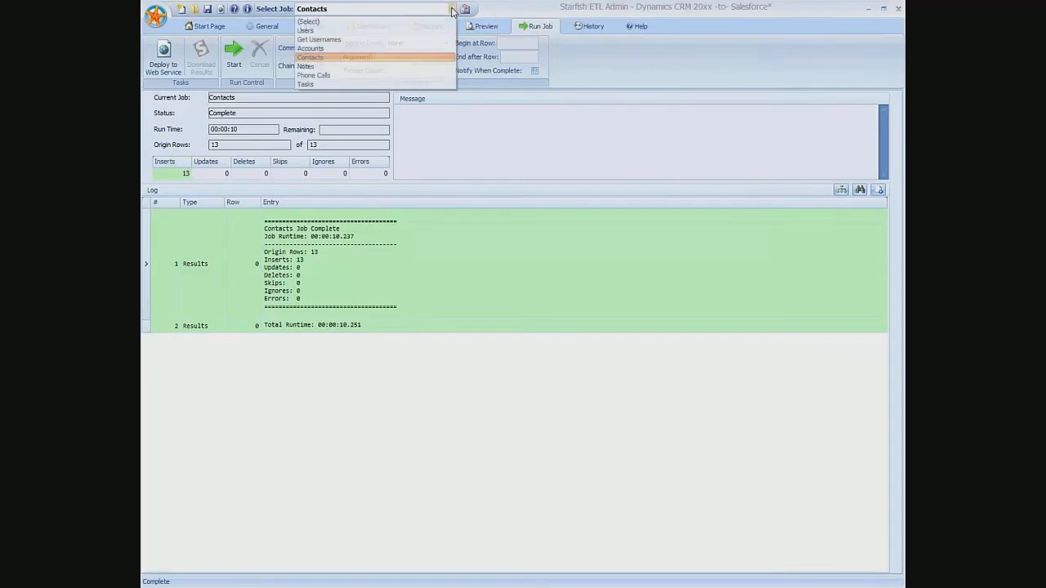
{"action": "left_click", "coordinate": [342, 76]}
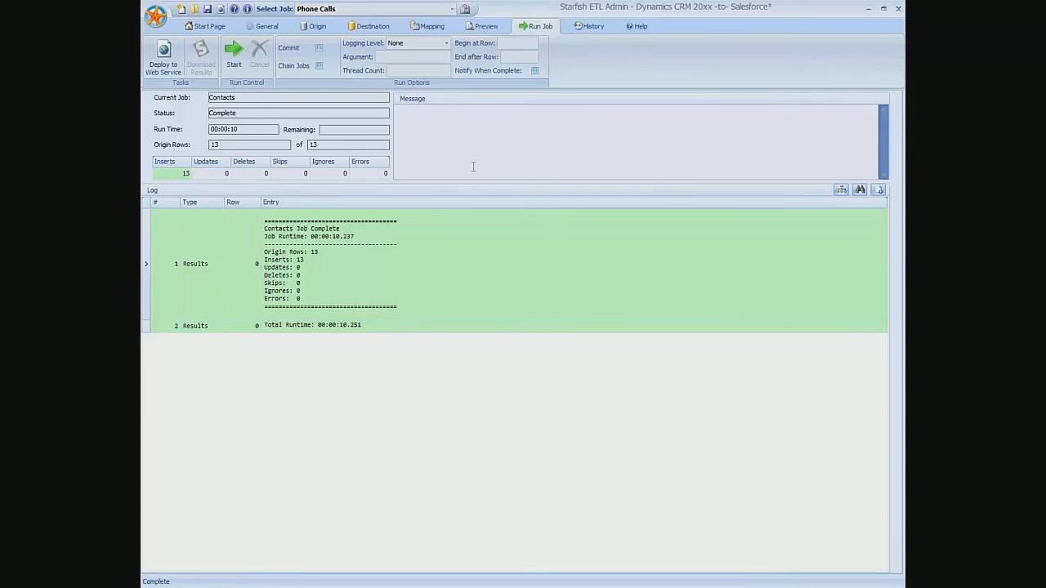
{"action": "left_click", "coordinate": [236, 54]}
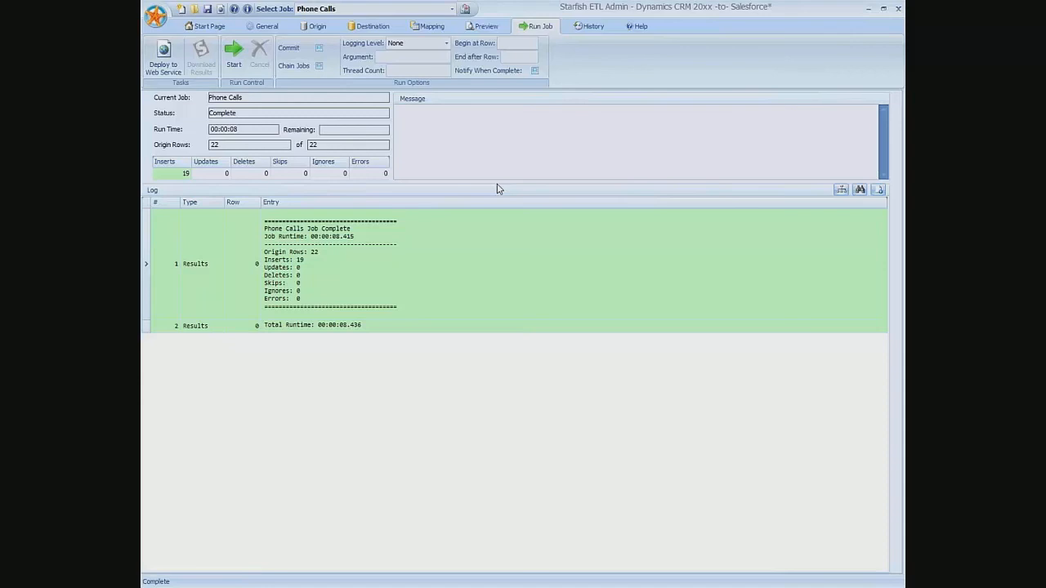
- Switch to Salesforce, refresh the A. Datum Corporation (sample) account and review its Activity History and Contacts related lists
{"action": "key", "text": "alt+Tab"}
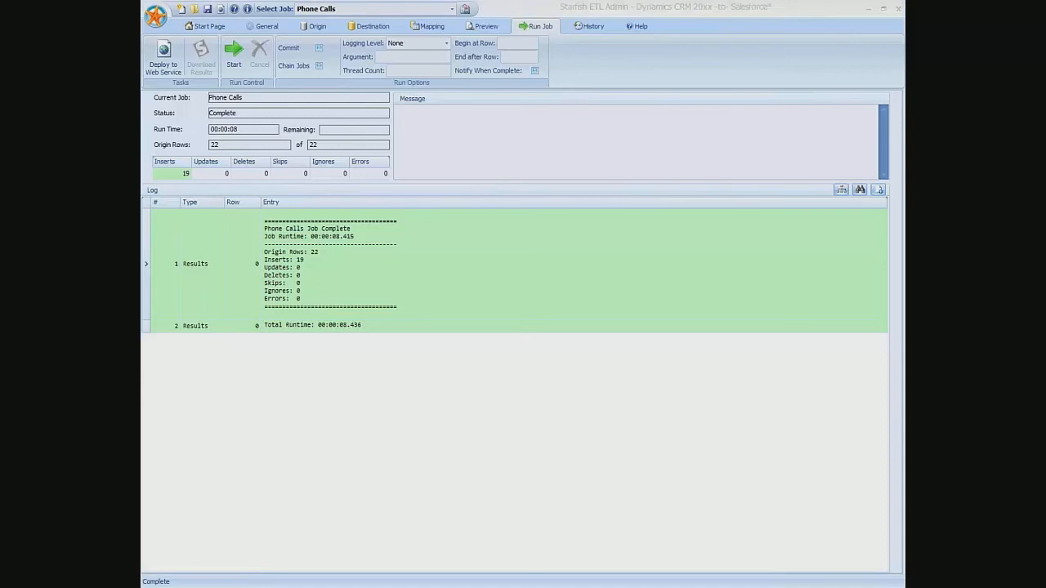
{"action": "left_click_drag", "start_coordinate": [142, 164], "coordinate": [408, 1]}
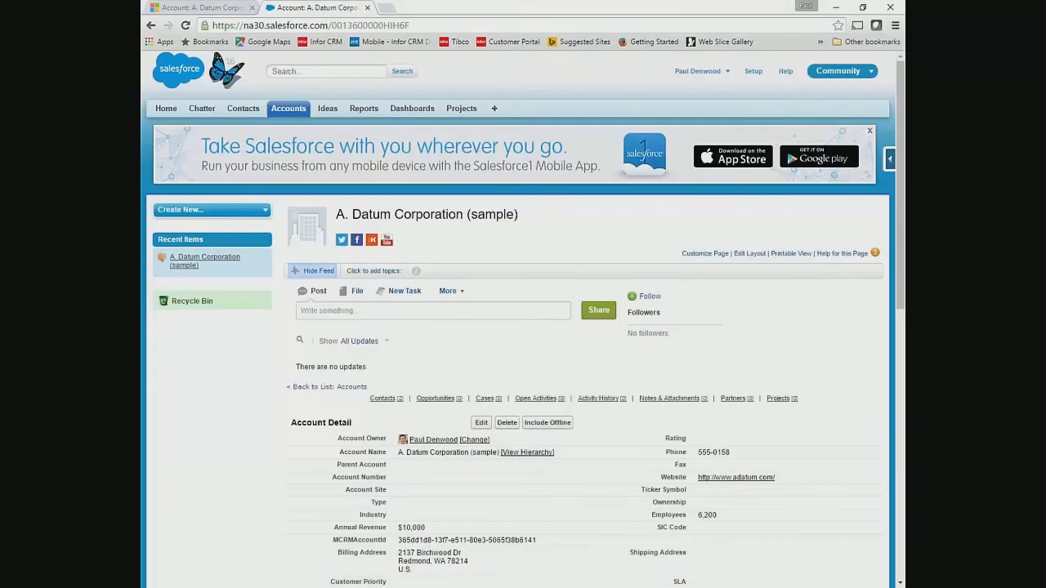
{"action": "key", "text": "F5"}
{"action": "mouse_move", "coordinate": [605, 403]}
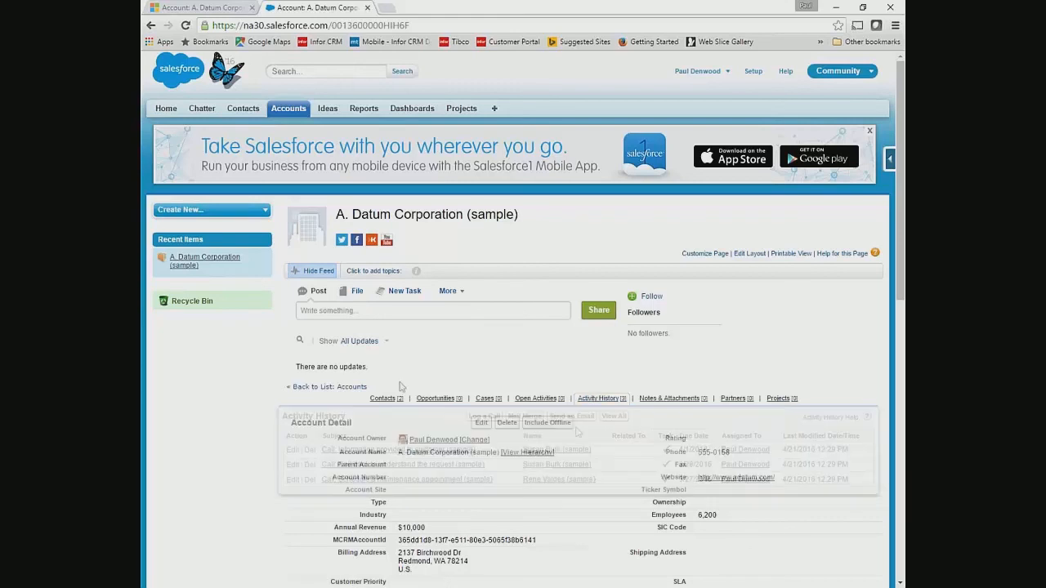
{"action": "mouse_move", "coordinate": [392, 404]}
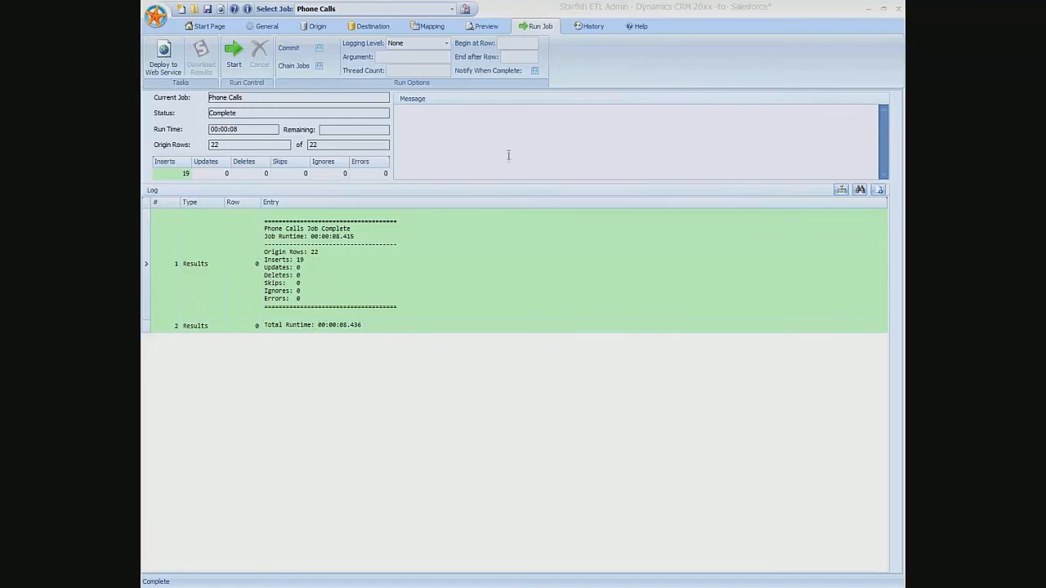
- Return to Starfish ETL, display the Phone Calls job's mapping and choose a stage to view
{"action": "left_click", "coordinate": [422, 27]}
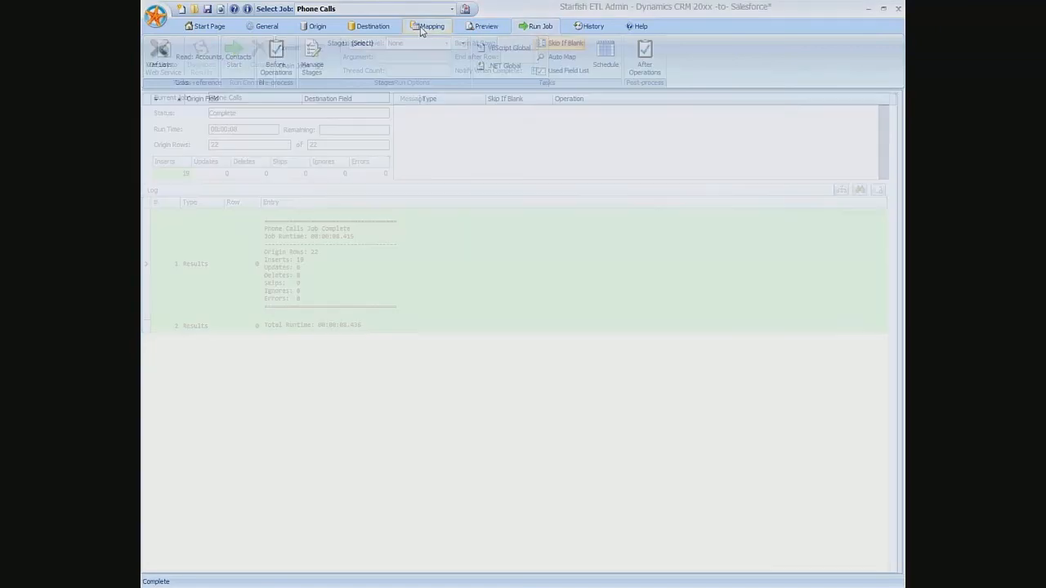
{"action": "left_click", "coordinate": [406, 45]}
{"action": "left_click", "coordinate": [374, 64]}
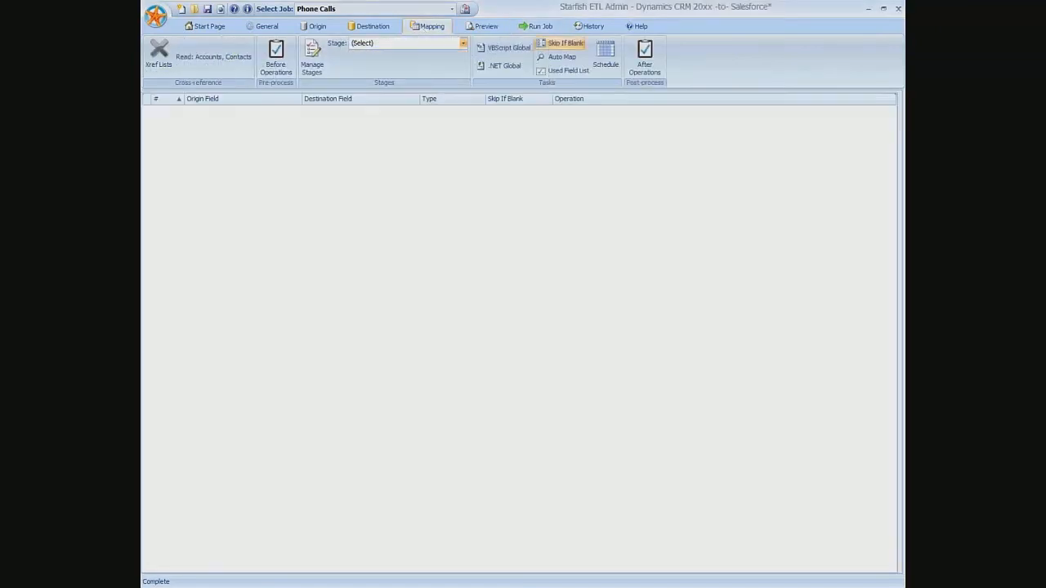